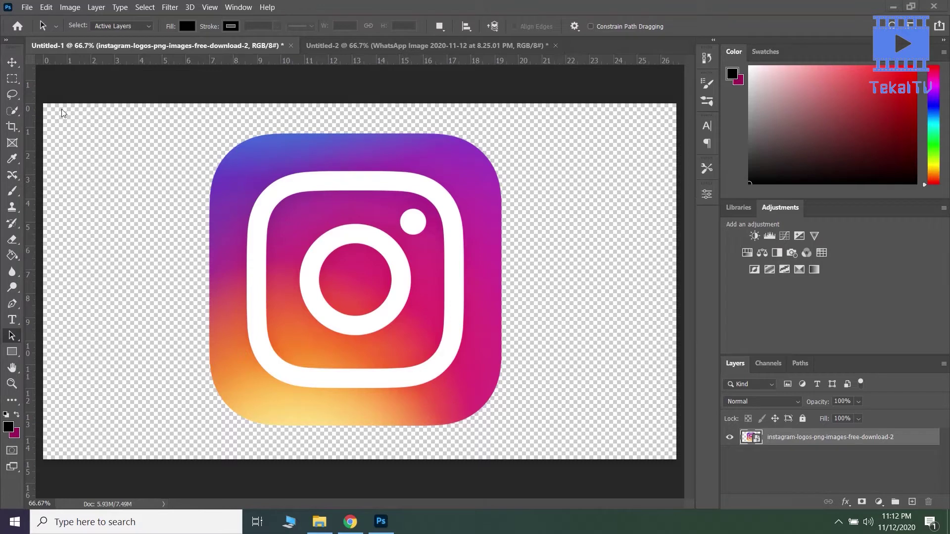
# Draw a freehand Lasso selection loosely around the whole Instagram logo.
pyautogui.click(13, 95)
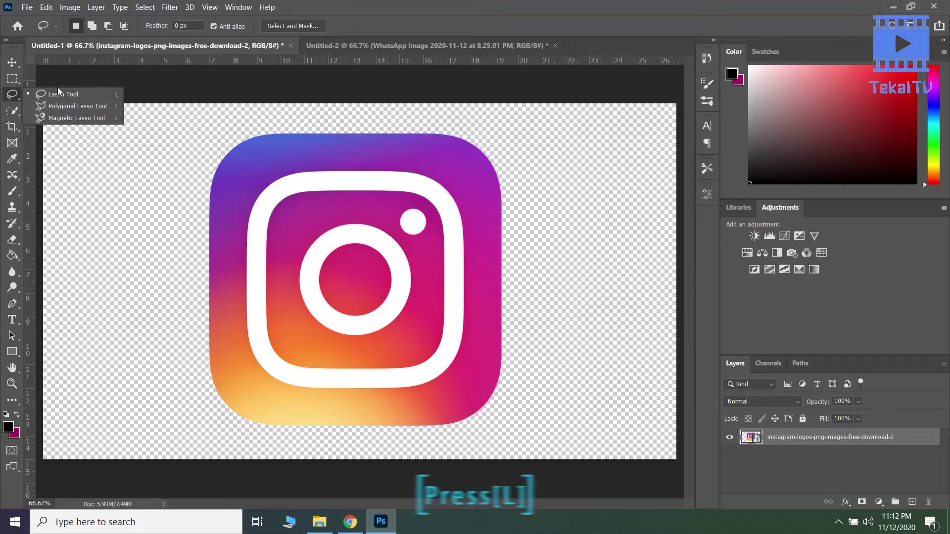
pyautogui.click(14, 96)
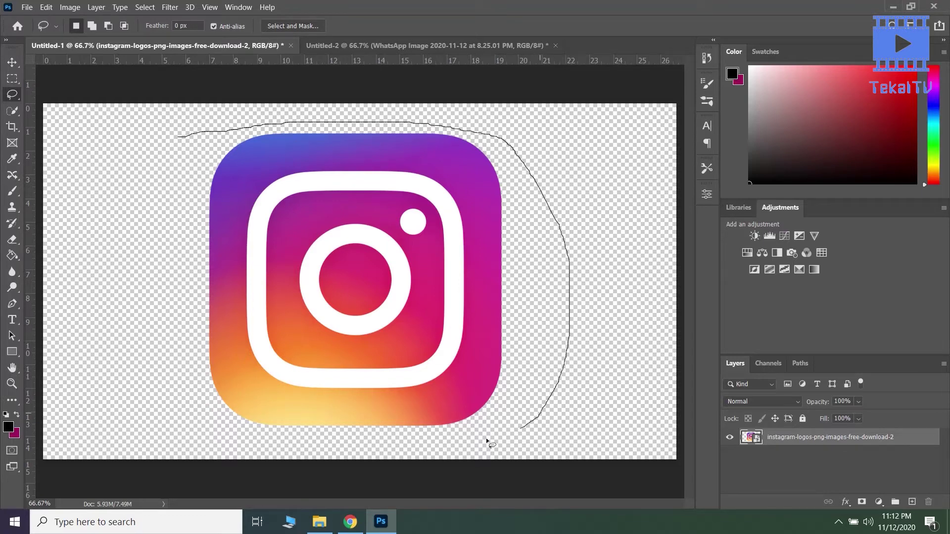
pyautogui.moveTo(395, 450); pyautogui.dragTo(271, 441)
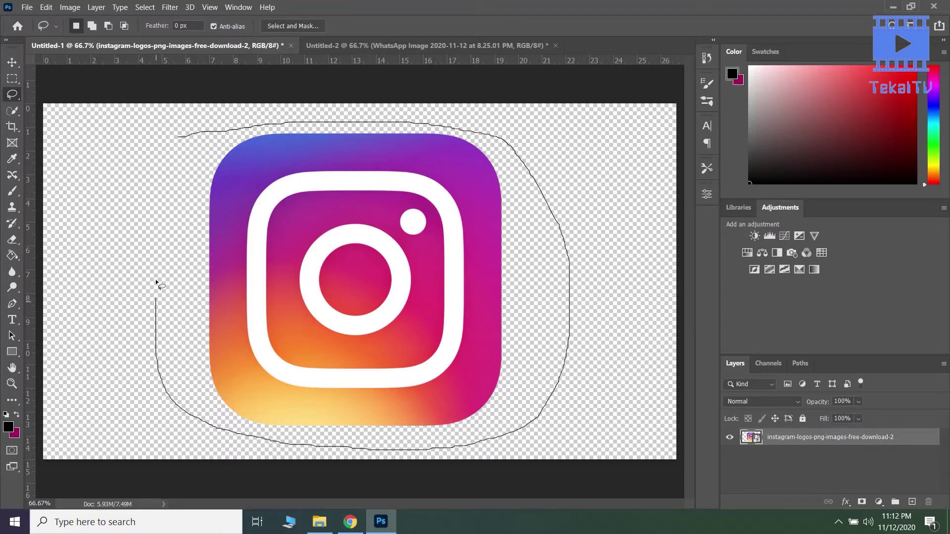
pyautogui.moveTo(155, 246); pyautogui.dragTo(153, 244)
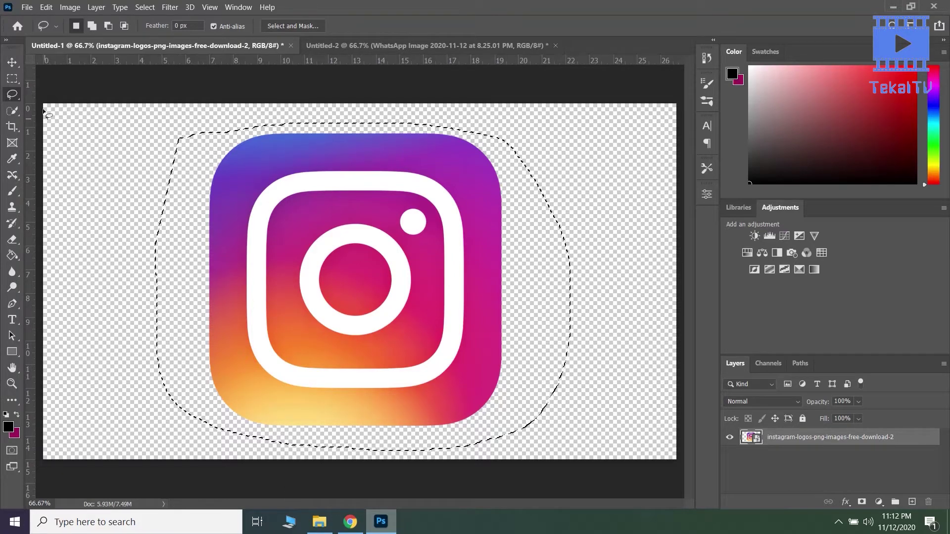
# Replace the selection with a square Rectangular Marquee selection over the upper-left part of the logo.
pyautogui.click(12, 78)
pyautogui.moveTo(200, 146)
pyautogui.mouseDown()
pyautogui.moveTo(420, 281)
pyautogui.moveTo(227, 126)
pyautogui.mouseUp()
pyautogui.click(288, 212)
pyautogui.moveTo(168, 134); pyautogui.dragTo(440, 341)
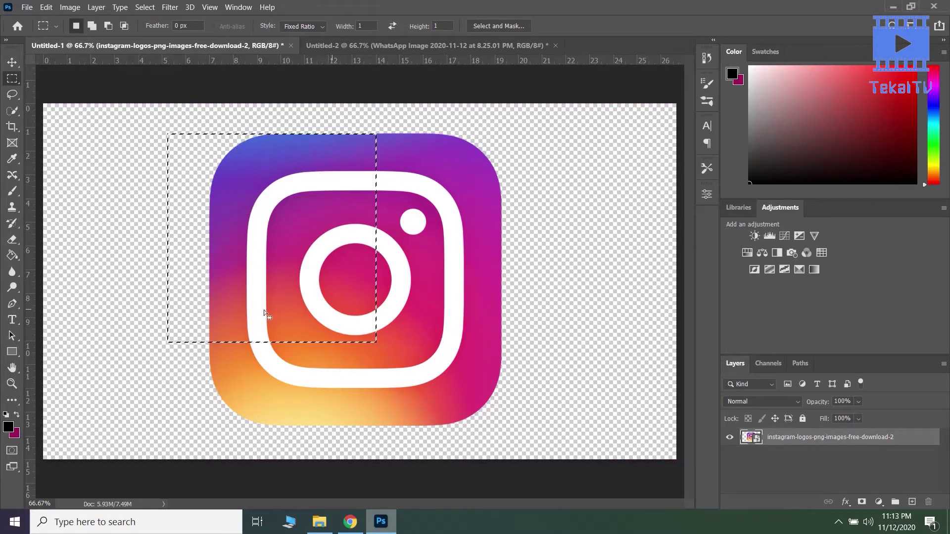
# Switch back to the Lasso tool and replace the square selection with a closed freehand outline around the entire logo.
pyautogui.rightClick(13, 78)
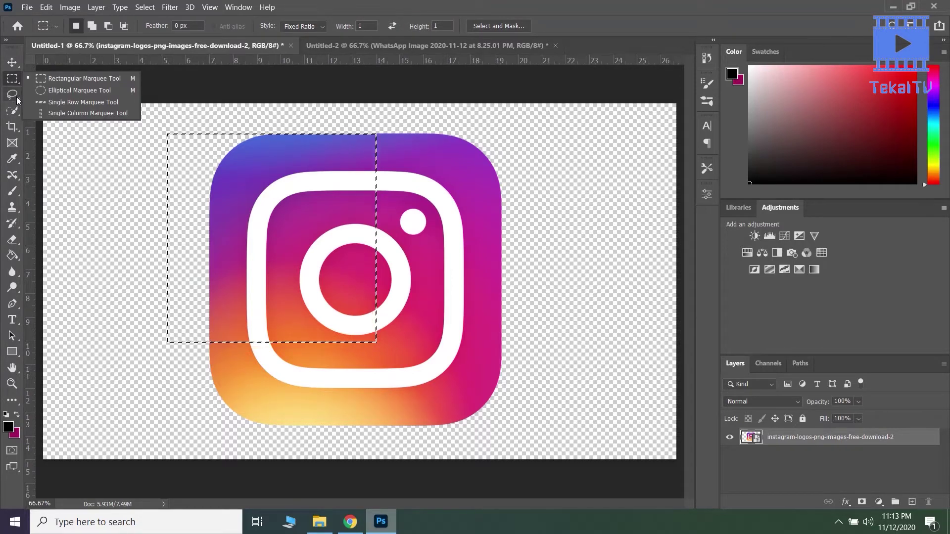
pyautogui.click(17, 96)
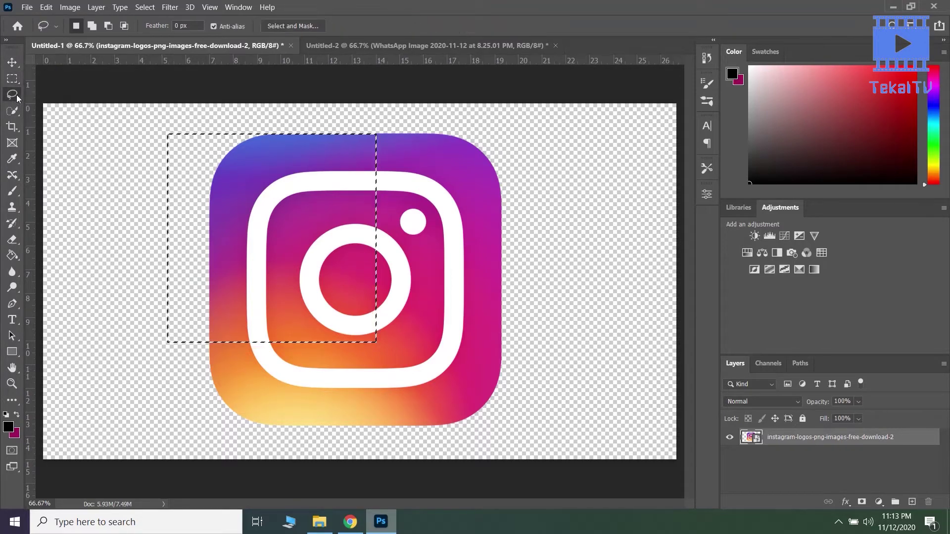
pyautogui.click(427, 139)
pyautogui.moveTo(388, 130); pyautogui.dragTo(483, 138)
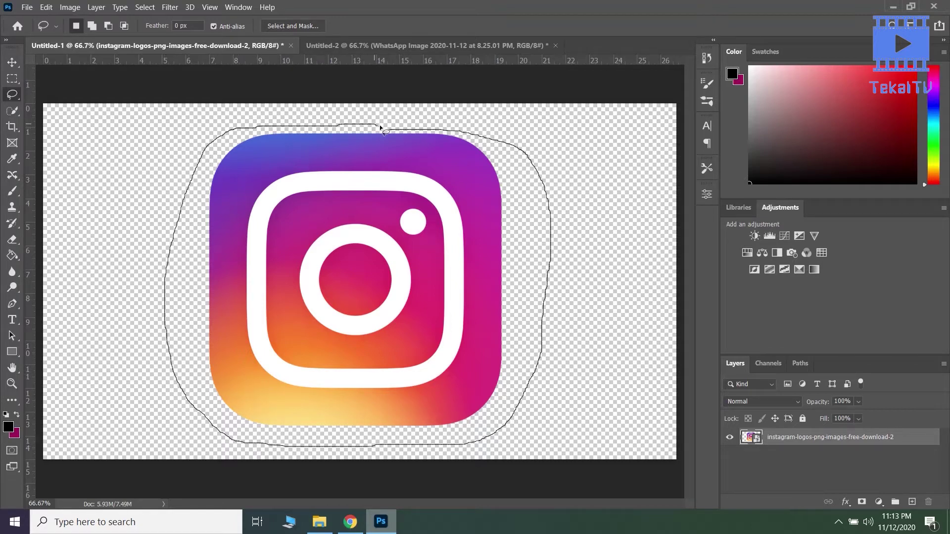
pyautogui.moveTo(379, 125); pyautogui.dragTo(383, 126)
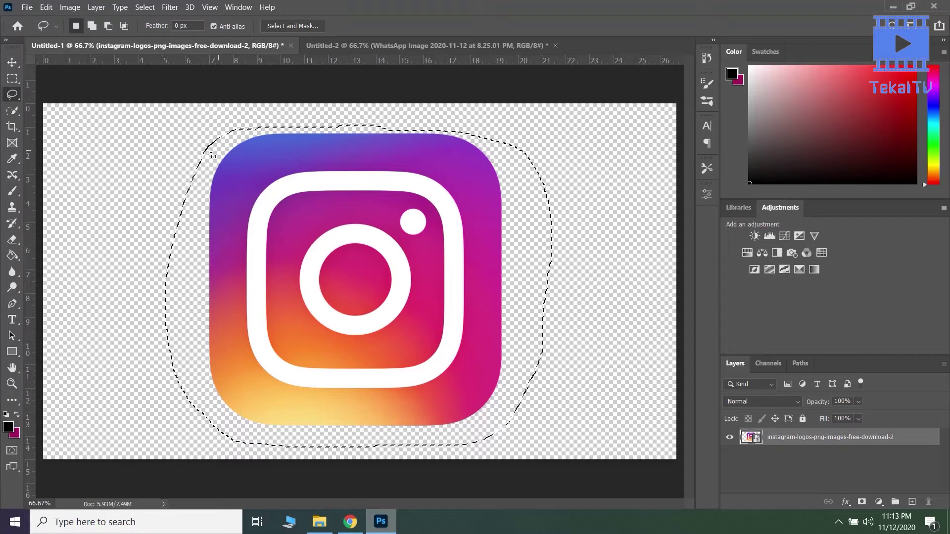
pyautogui.click(185, 135)
pyautogui.moveTo(186, 139); pyautogui.dragTo(432, 278)
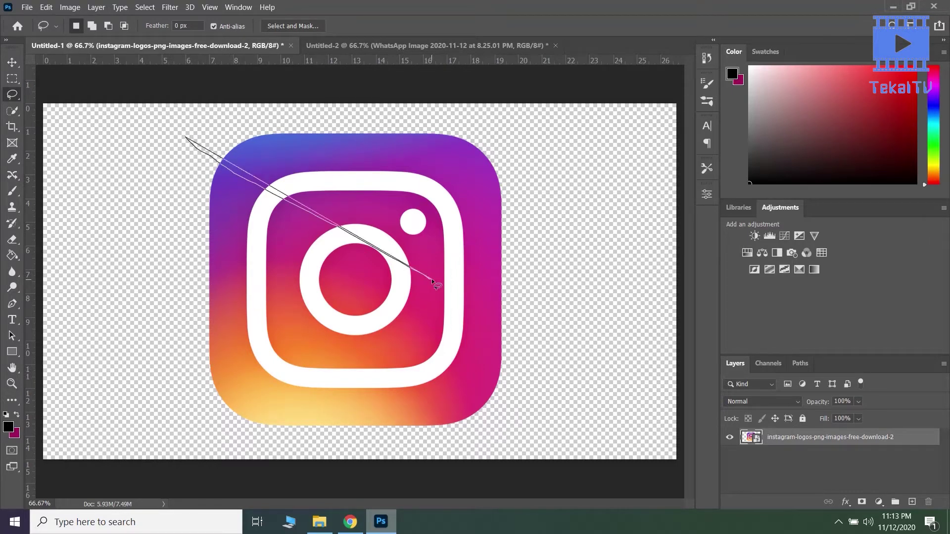
pyautogui.click(265, 250)
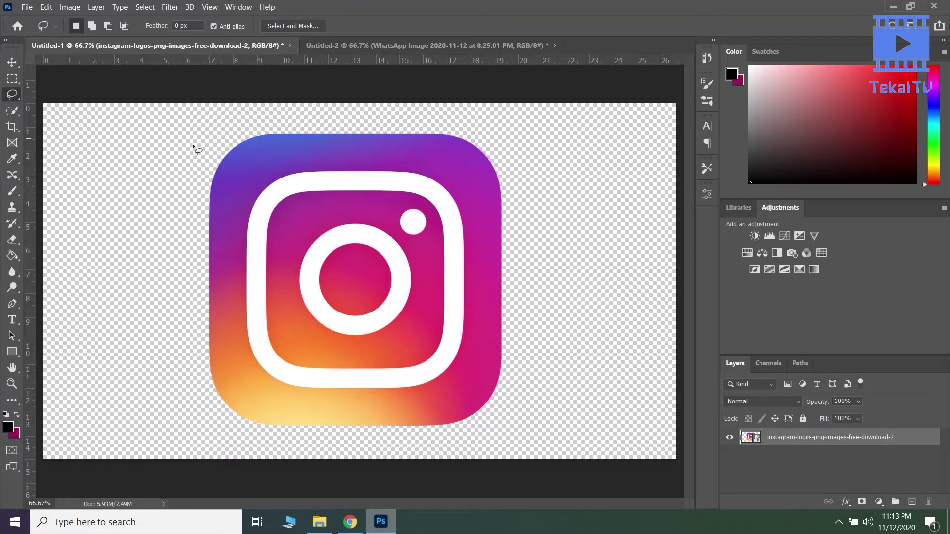
# Lasso the whole logo and, in add-to-selection mode, extend the selection with rounded lobes on its left and right sides.
pyautogui.moveTo(220, 135); pyautogui.dragTo(215, 142)
pyautogui.moveTo(240, 130)
pyautogui.mouseDown()
pyautogui.moveTo(487, 137)
pyautogui.moveTo(536, 186)
pyautogui.moveTo(552, 288)
pyautogui.moveTo(512, 414)
pyautogui.moveTo(477, 451)
pyautogui.moveTo(201, 447)
pyautogui.moveTo(156, 309)
pyautogui.moveTo(160, 197)
pyautogui.moveTo(212, 129)
pyautogui.moveTo(237, 126)
pyautogui.moveTo(218, 154)
pyautogui.mouseUp()
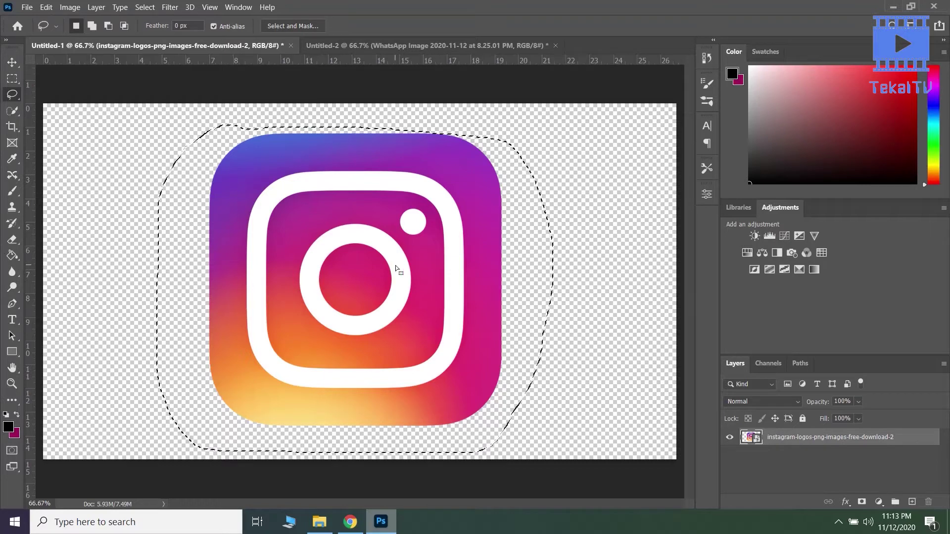
pyautogui.click(89, 30)
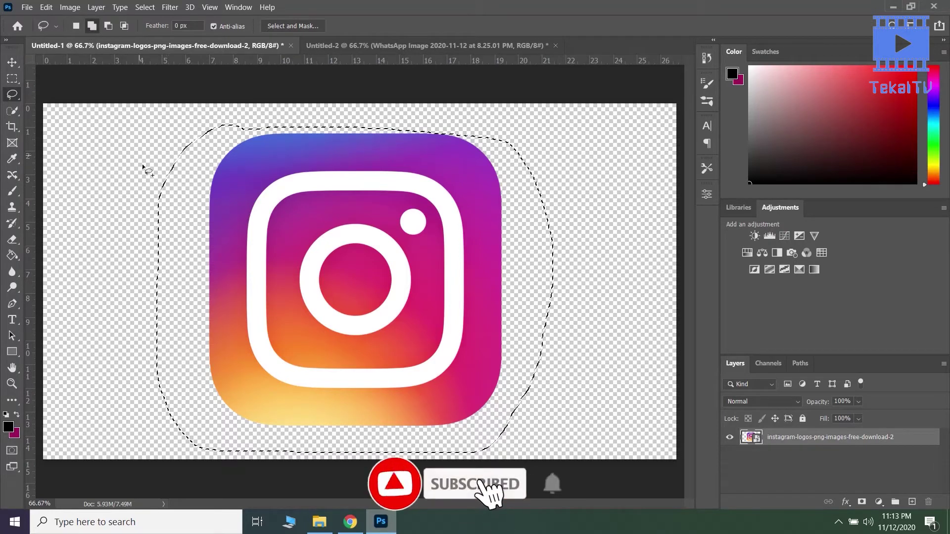
pyautogui.moveTo(143, 168)
pyautogui.mouseDown()
pyautogui.moveTo(62, 227)
pyautogui.moveTo(143, 314)
pyautogui.moveTo(158, 277)
pyautogui.mouseUp()
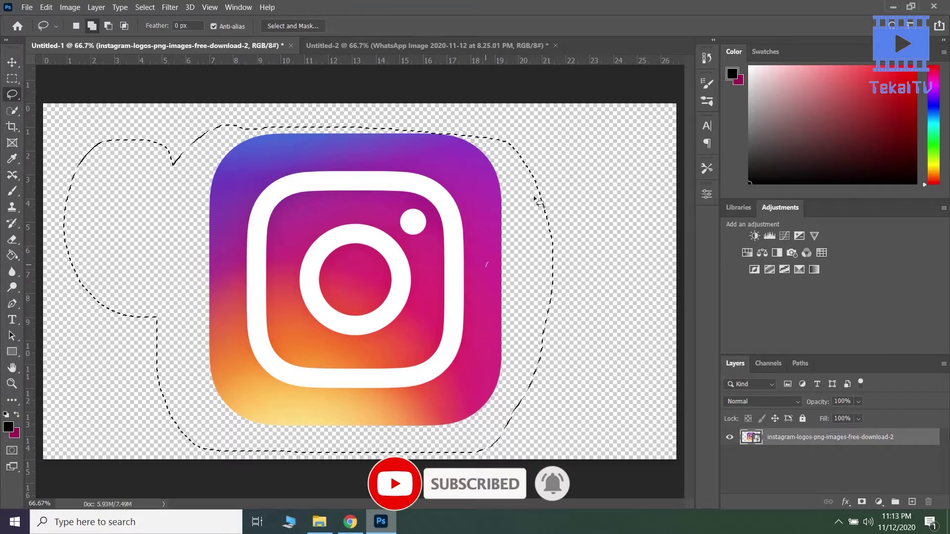
pyautogui.moveTo(539, 202)
pyautogui.mouseDown()
pyautogui.moveTo(638, 254)
pyautogui.moveTo(543, 335)
pyautogui.mouseUp()
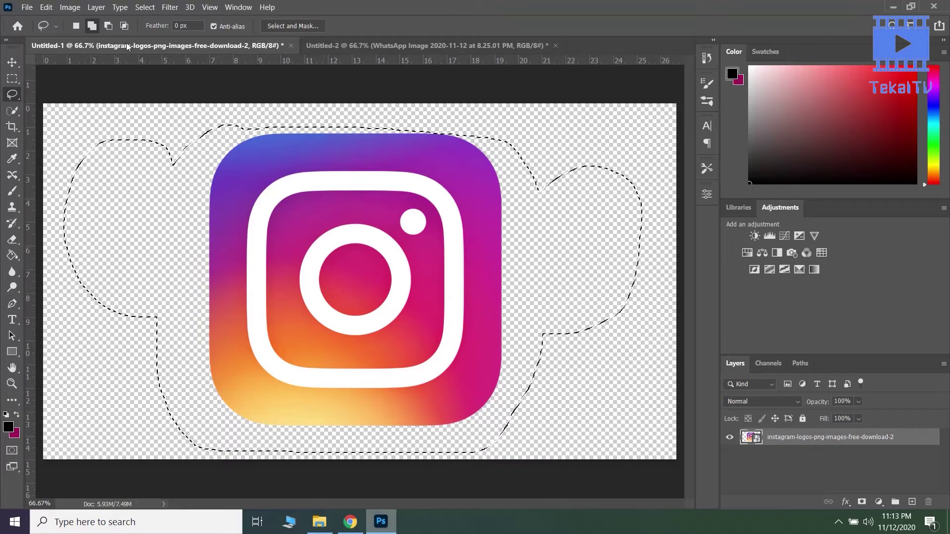
# Subtract rounded freehand areas from the selection at its upper right, right side and upper left.
pyautogui.click(110, 27)
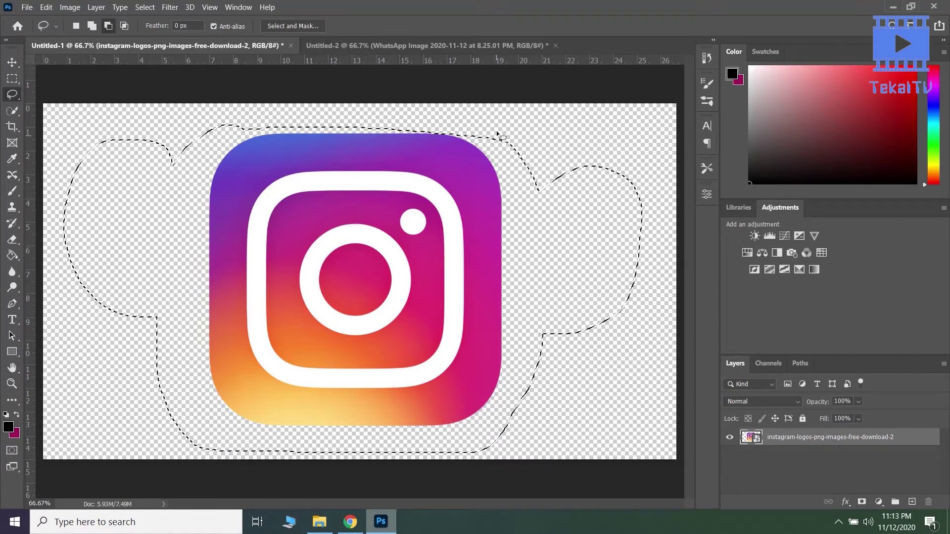
pyautogui.moveTo(497, 132)
pyautogui.mouseDown()
pyautogui.moveTo(430, 168)
pyautogui.moveTo(571, 203)
pyautogui.moveTo(529, 136)
pyautogui.mouseUp()
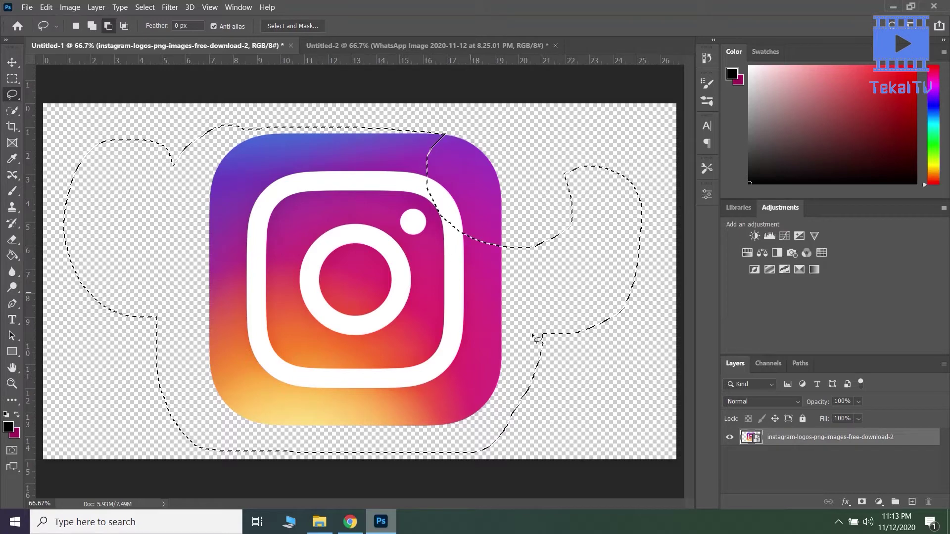
pyautogui.moveTo(539, 369)
pyautogui.mouseDown()
pyautogui.moveTo(631, 348)
pyautogui.moveTo(569, 377)
pyautogui.mouseUp()
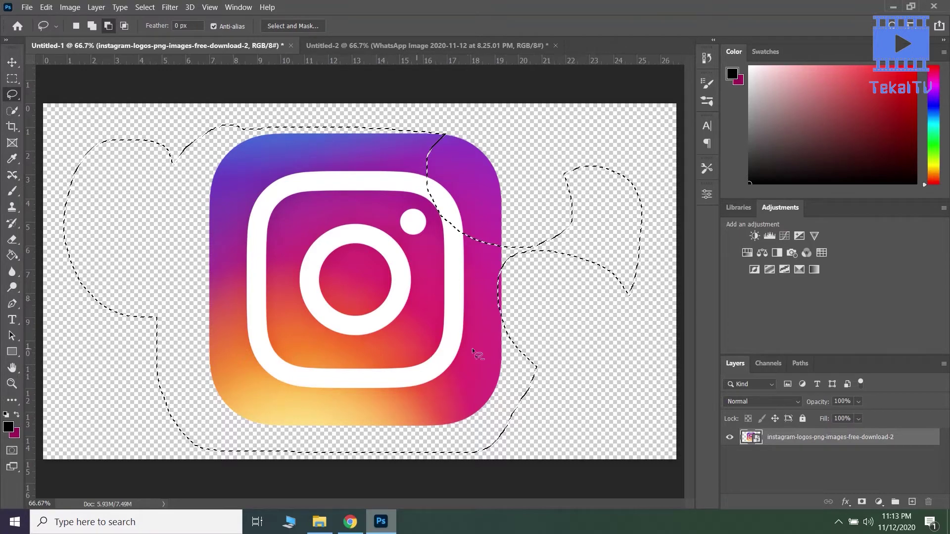
pyautogui.moveTo(113, 140)
pyautogui.mouseDown()
pyautogui.moveTo(144, 215)
pyautogui.moveTo(207, 143)
pyautogui.moveTo(156, 106)
pyautogui.moveTo(114, 139)
pyautogui.mouseUp()
# Intersect the selection with freehand loops, reducing it to a narrow area across the logo's central ring and inner right side.
pyautogui.click(123, 26)
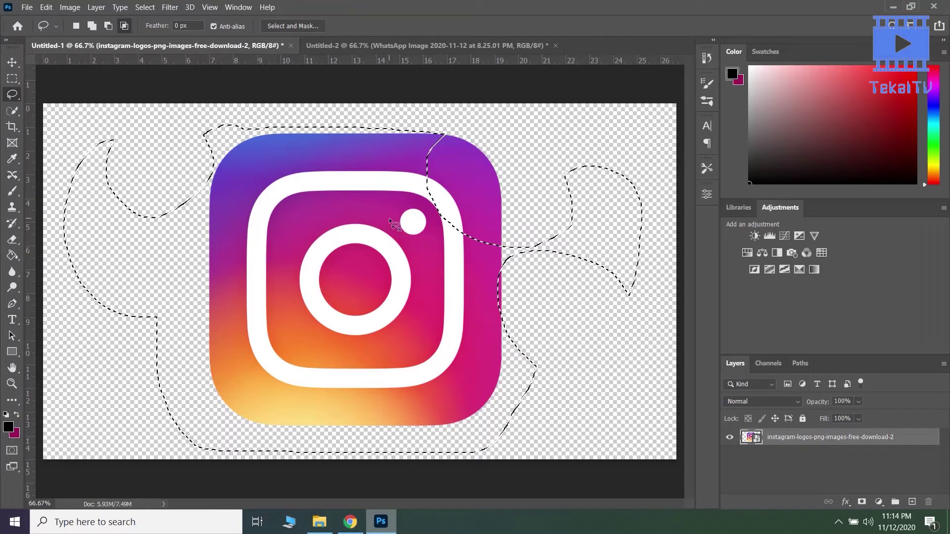
pyautogui.moveTo(364, 170)
pyautogui.mouseDown()
pyautogui.moveTo(315, 177)
pyautogui.moveTo(189, 240)
pyautogui.moveTo(227, 392)
pyautogui.moveTo(333, 430)
pyautogui.moveTo(400, 408)
pyautogui.moveTo(440, 283)
pyautogui.mouseUp()
pyautogui.moveTo(366, 175); pyautogui.dragTo(362, 161)
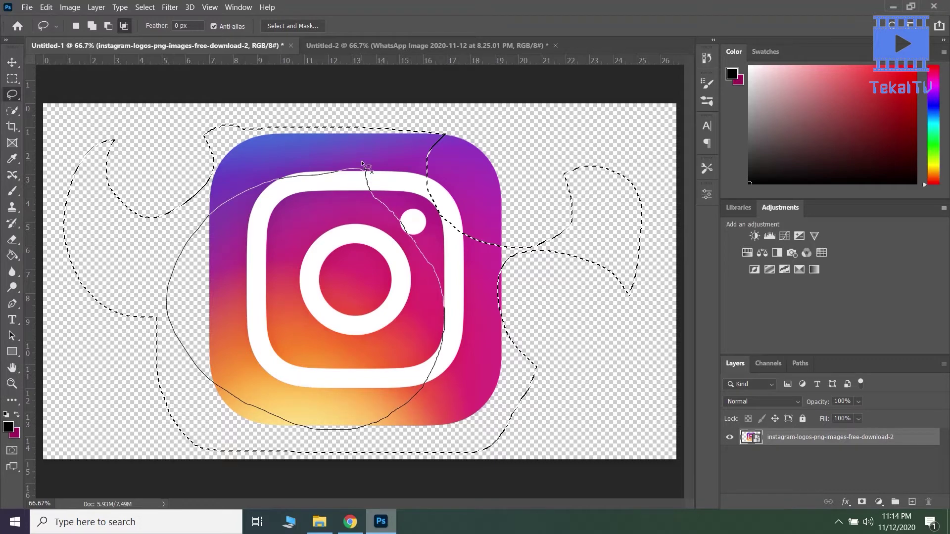
pyautogui.moveTo(361, 162); pyautogui.dragTo(364, 165)
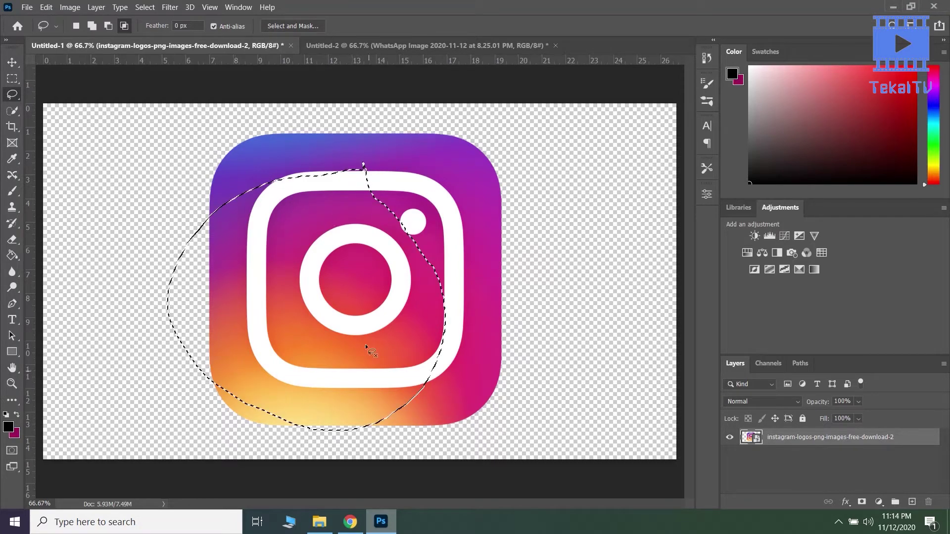
pyautogui.moveTo(493, 207)
pyautogui.mouseDown()
pyautogui.moveTo(366, 234)
pyautogui.moveTo(526, 245)
pyautogui.moveTo(496, 209)
pyautogui.mouseUp()
# Subtract a strip from the selection's left edge, and add freehand loops covering the logo's left and central area.
pyautogui.click(108, 26)
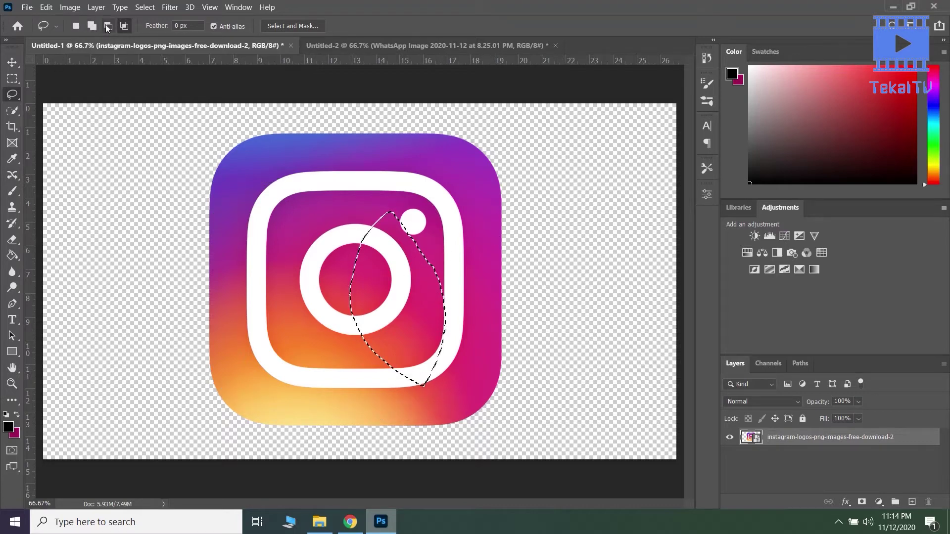
pyautogui.moveTo(346, 192)
pyautogui.mouseDown()
pyautogui.moveTo(378, 192)
pyautogui.moveTo(266, 200)
pyautogui.moveTo(275, 358)
pyautogui.moveTo(368, 256)
pyautogui.mouseUp()
pyautogui.click(91, 26)
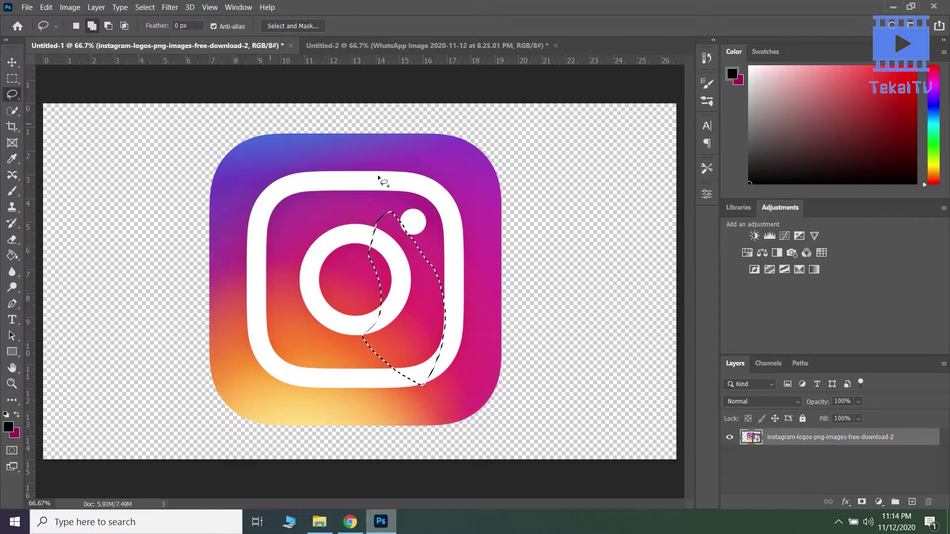
pyautogui.moveTo(321, 167)
pyautogui.mouseDown()
pyautogui.moveTo(388, 412)
pyautogui.moveTo(362, 198)
pyautogui.mouseUp()
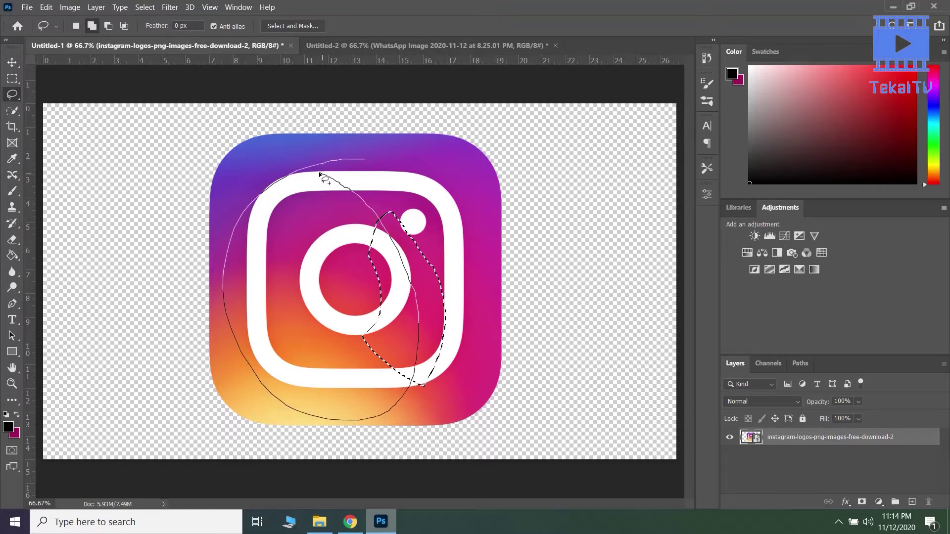
pyautogui.moveTo(307, 170); pyautogui.dragTo(306, 170)
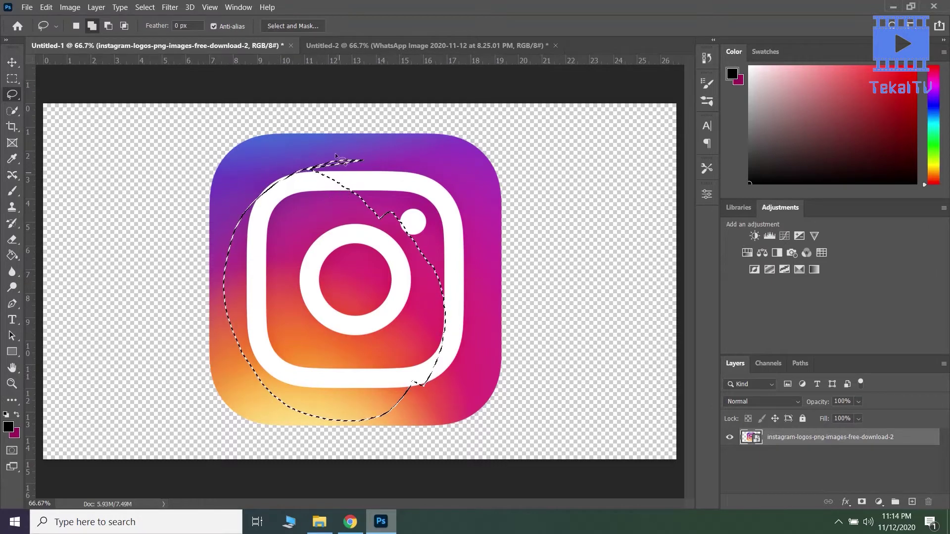
pyautogui.moveTo(328, 147)
pyautogui.mouseDown()
pyautogui.moveTo(264, 268)
pyautogui.moveTo(420, 252)
pyautogui.moveTo(324, 155)
pyautogui.mouseUp()
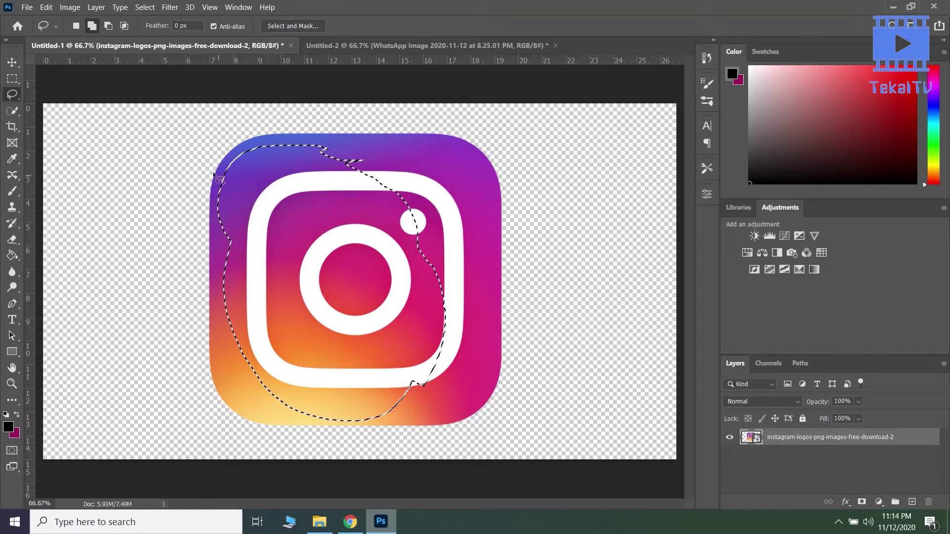
# Return the Lasso to new-selection mode and redraw the selection as an irregular freehand shape across the logo's upper and central area.
pyautogui.click(75, 26)
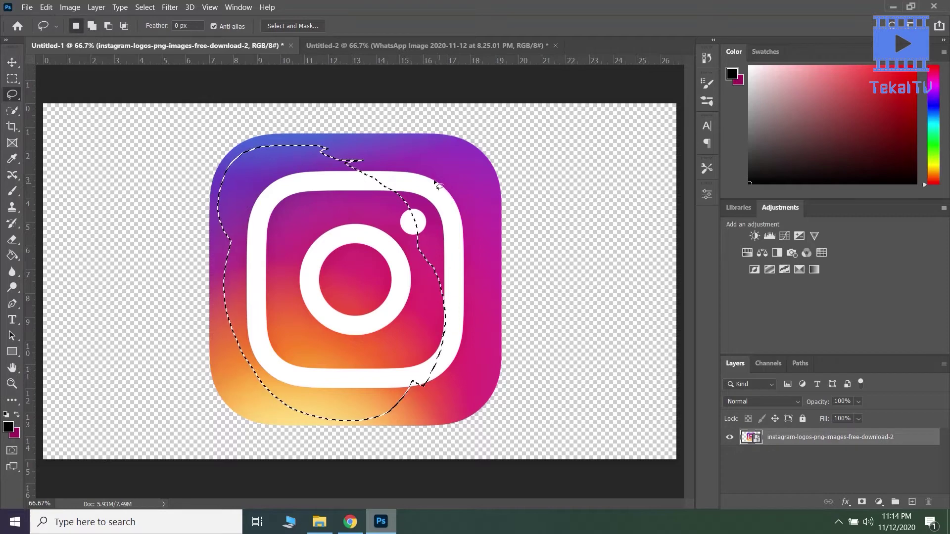
pyautogui.moveTo(434, 176)
pyautogui.mouseDown()
pyautogui.moveTo(268, 174)
pyautogui.moveTo(313, 314)
pyautogui.moveTo(426, 274)
pyautogui.moveTo(423, 229)
pyautogui.moveTo(403, 183)
pyautogui.mouseUp()
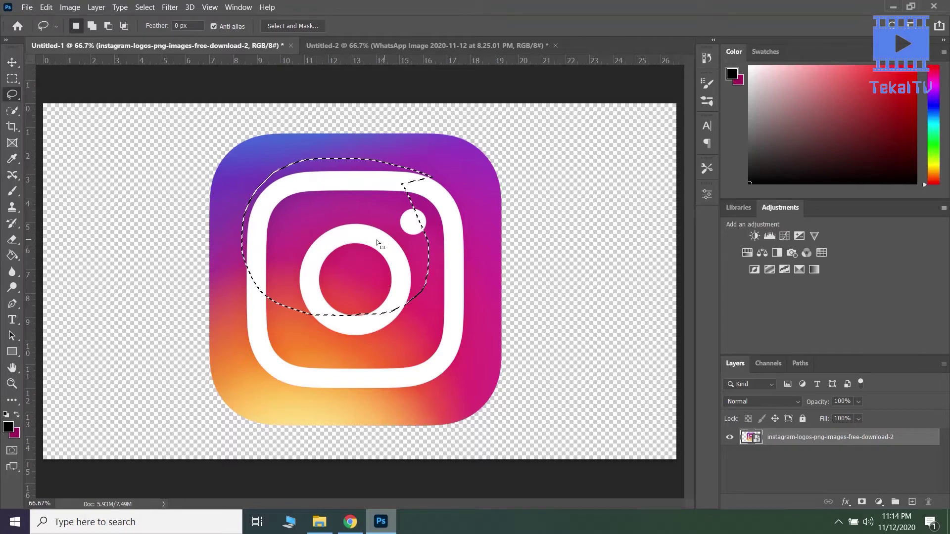
pyautogui.click(348, 241)
pyautogui.moveTo(346, 236)
pyautogui.mouseDown()
pyautogui.moveTo(314, 282)
pyautogui.moveTo(323, 310)
pyautogui.moveTo(358, 330)
pyautogui.moveTo(400, 299)
pyautogui.mouseUp()
pyautogui.moveTo(374, 237); pyautogui.dragTo(348, 237)
pyautogui.moveTo(220, 210)
pyautogui.mouseDown()
pyautogui.moveTo(237, 178)
pyautogui.moveTo(294, 182)
pyautogui.moveTo(387, 231)
pyautogui.moveTo(419, 213)
pyautogui.moveTo(426, 279)
pyautogui.mouseUp()
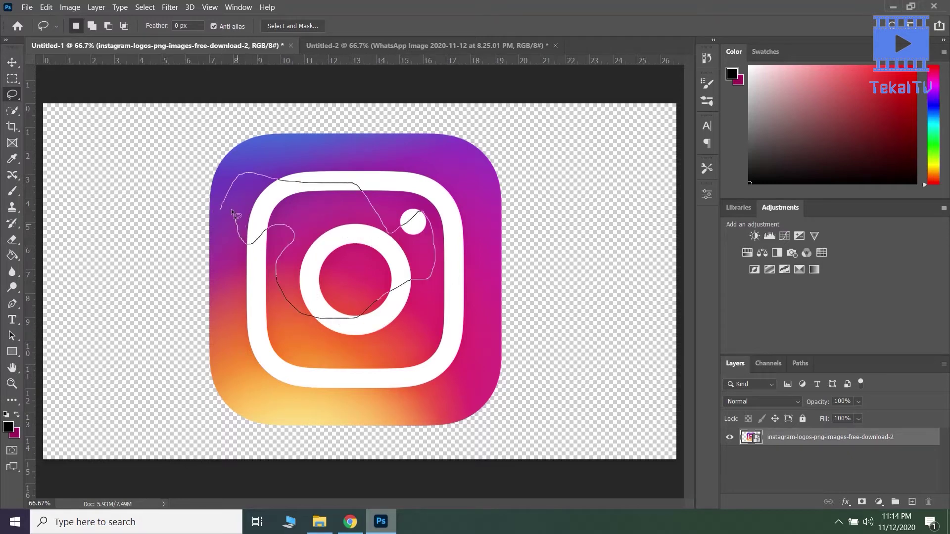
pyautogui.moveTo(232, 211); pyautogui.dragTo(221, 208)
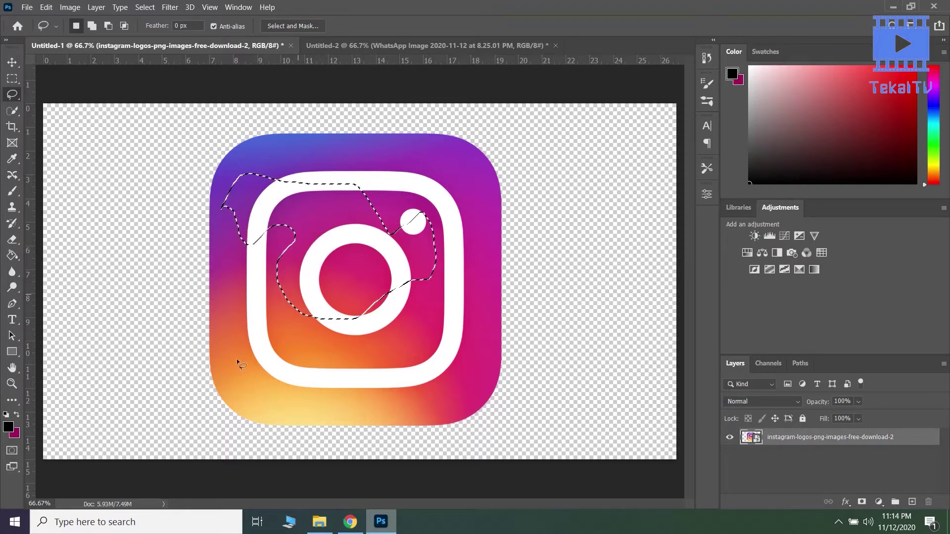
# Switch to the Untitled-2 document, try lassoing along the man's arm and shoulder, and clear the selection.
pyautogui.click(355, 46)
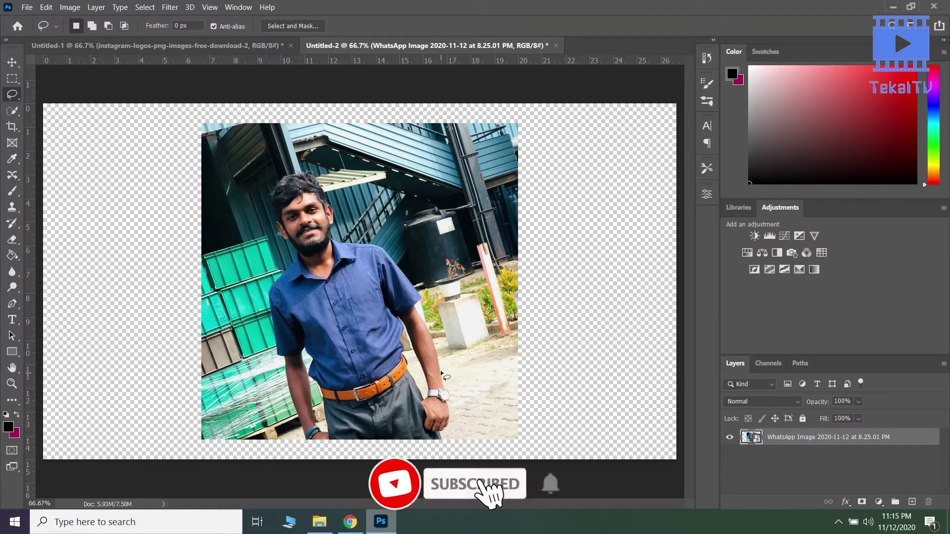
pyautogui.moveTo(440, 372)
pyautogui.mouseDown()
pyautogui.moveTo(411, 304)
pyautogui.moveTo(409, 281)
pyautogui.mouseUp()
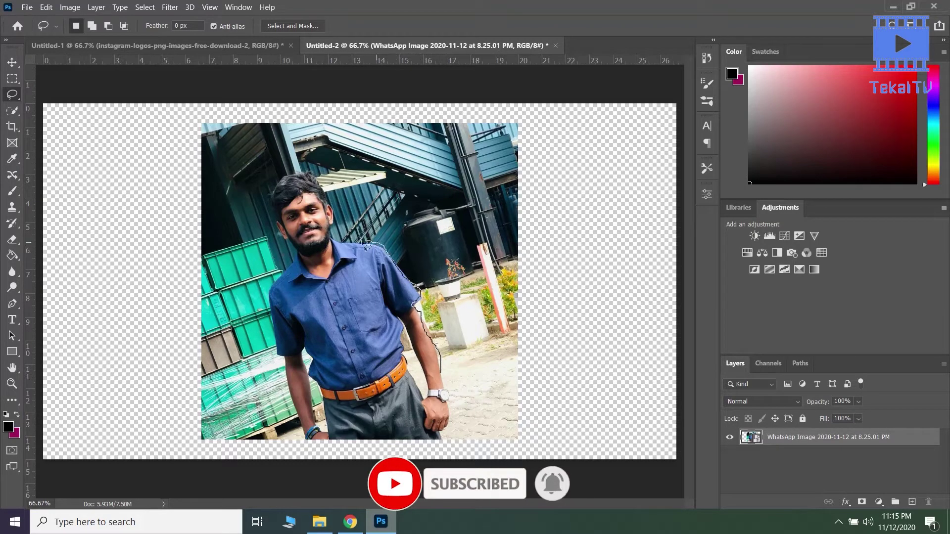
pyautogui.moveTo(362, 241); pyautogui.dragTo(345, 237)
pyautogui.hotkey('ctrl', 'd')
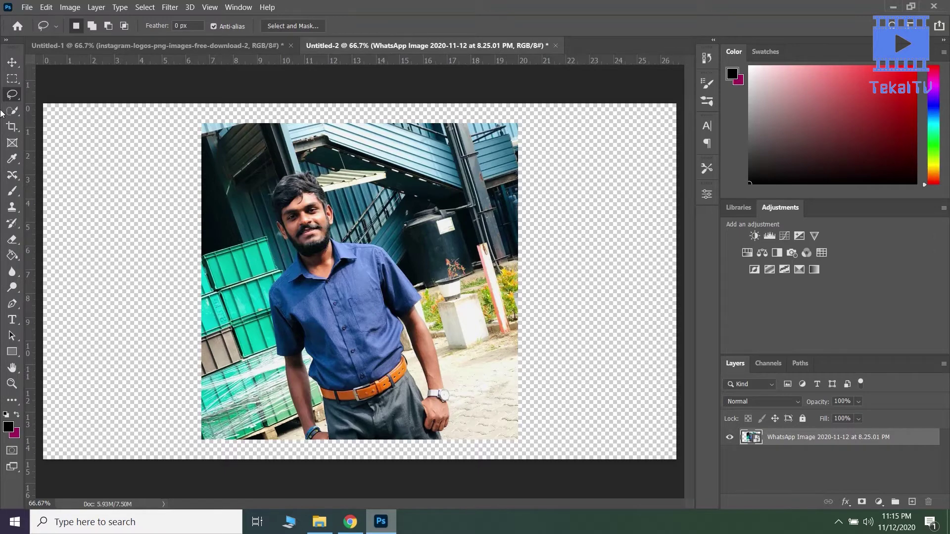
# Draw a closed, straight-edged selection with the Polygonal Lasso around the background behind the man, crossing his face and chest.
pyautogui.rightClick(6, 99)
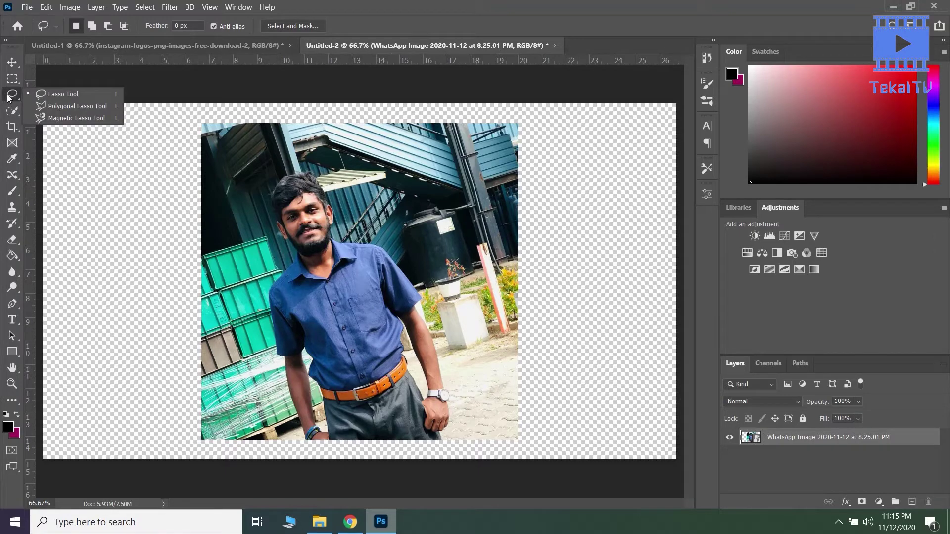
pyautogui.click(77, 106)
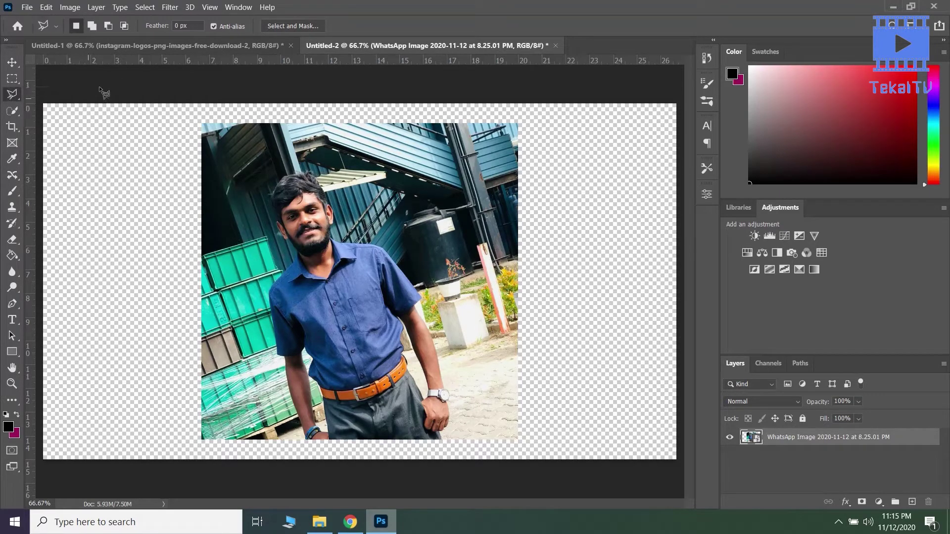
pyautogui.click(445, 308)
pyautogui.click(335, 175)
pyautogui.click(246, 150)
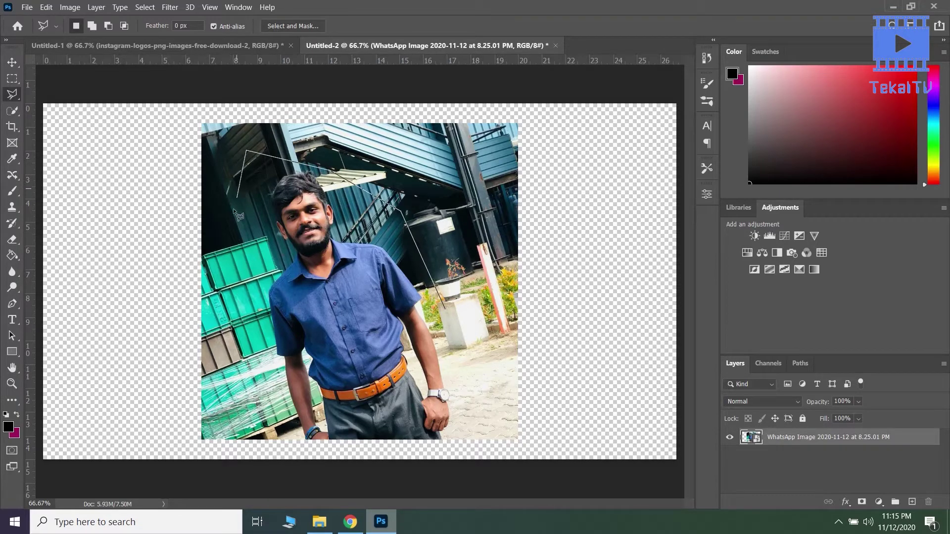
pyautogui.click(223, 232)
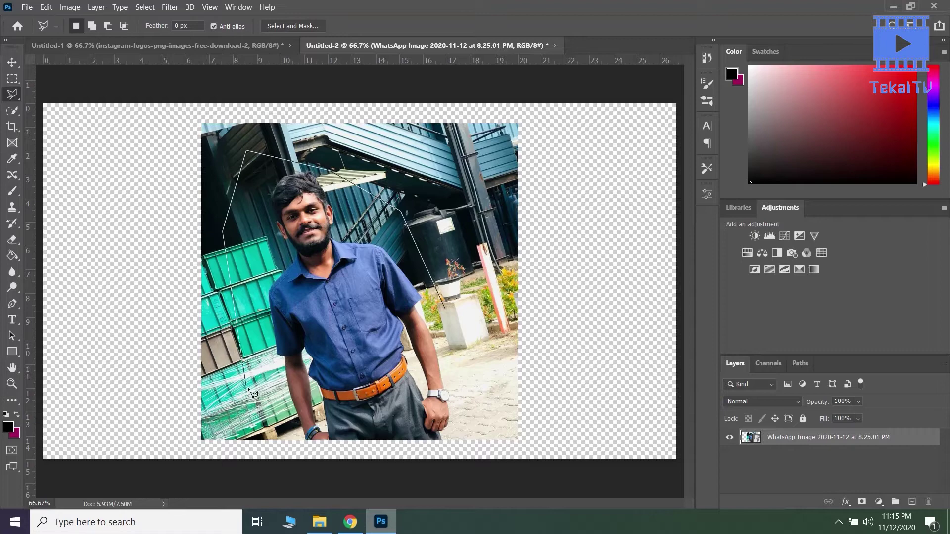
pyautogui.click(242, 361)
pyautogui.click(302, 246)
pyautogui.click(341, 258)
pyautogui.click(388, 270)
pyautogui.click(404, 325)
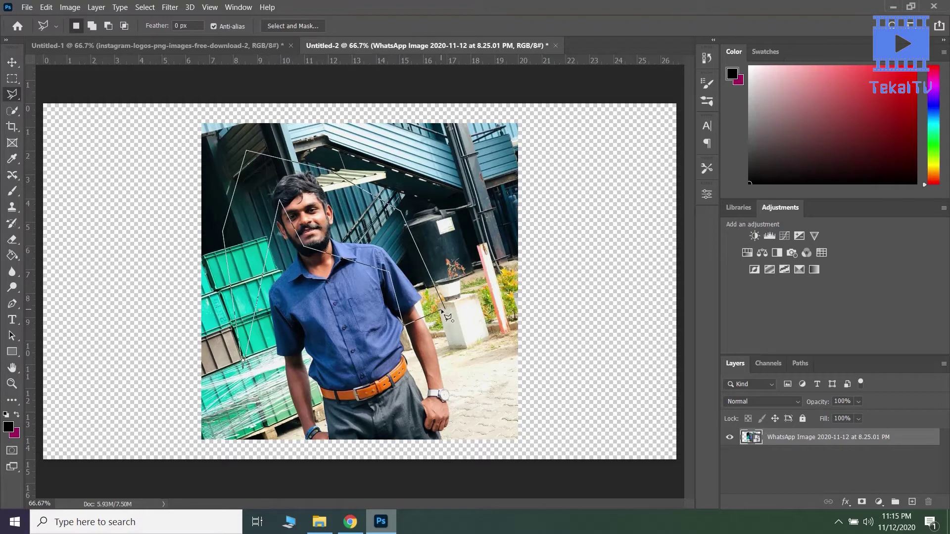
pyautogui.click(441, 310)
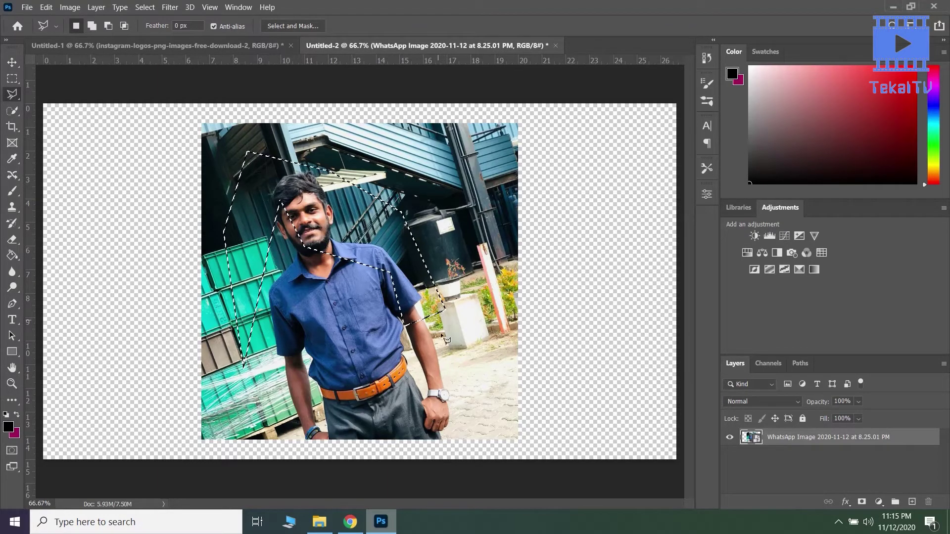
pyautogui.click(445, 344)
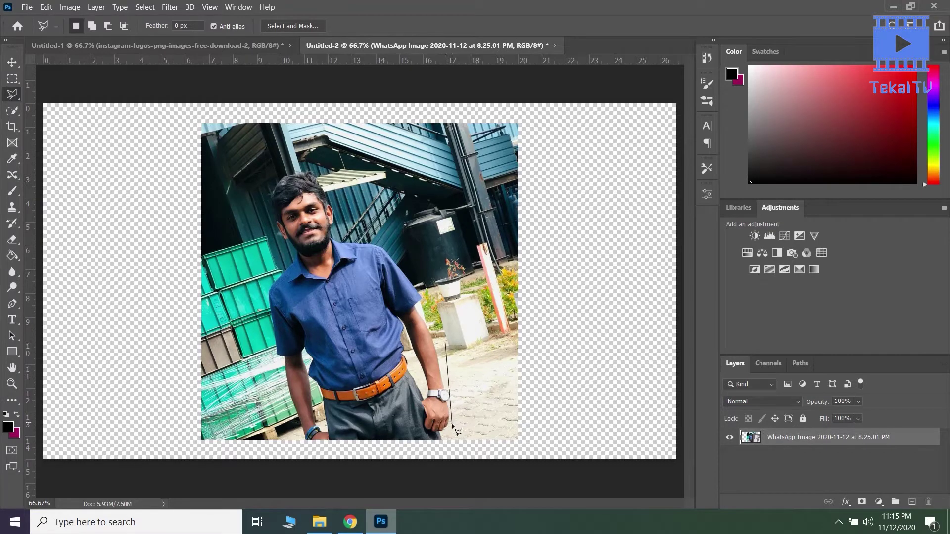
pyautogui.doubleClick(449, 408)
pyautogui.click(461, 205)
# Outline the outer edge of the man's hand, wristwatch and forearm with straight Polygonal Lasso segments, starting beside the knuckles.
pyautogui.press('z')
pyautogui.click(451, 399)
pyautogui.click(451, 400)
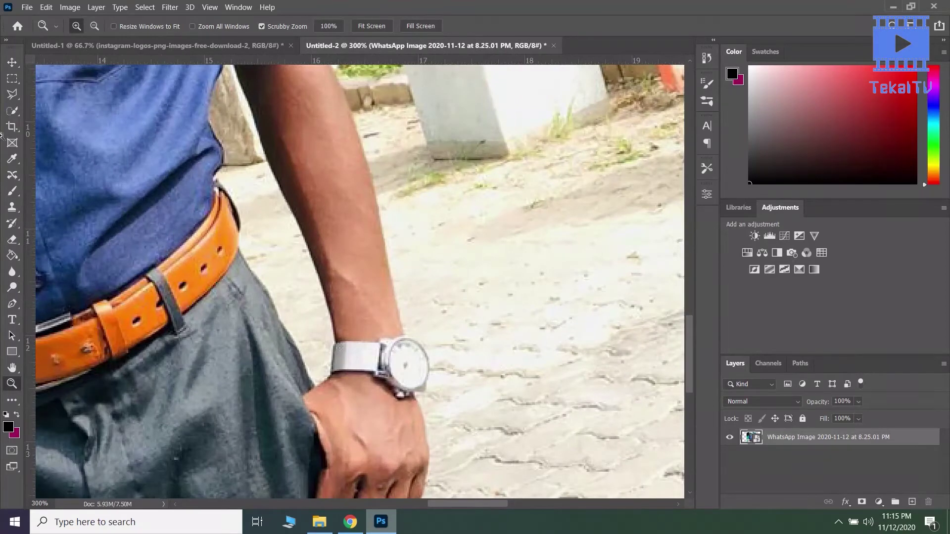
pyautogui.click(13, 94)
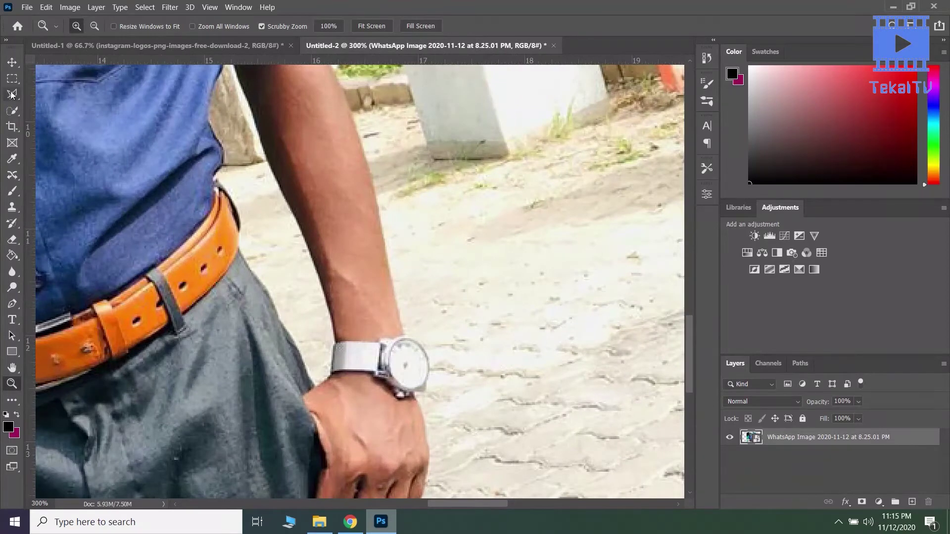
pyautogui.click(429, 451)
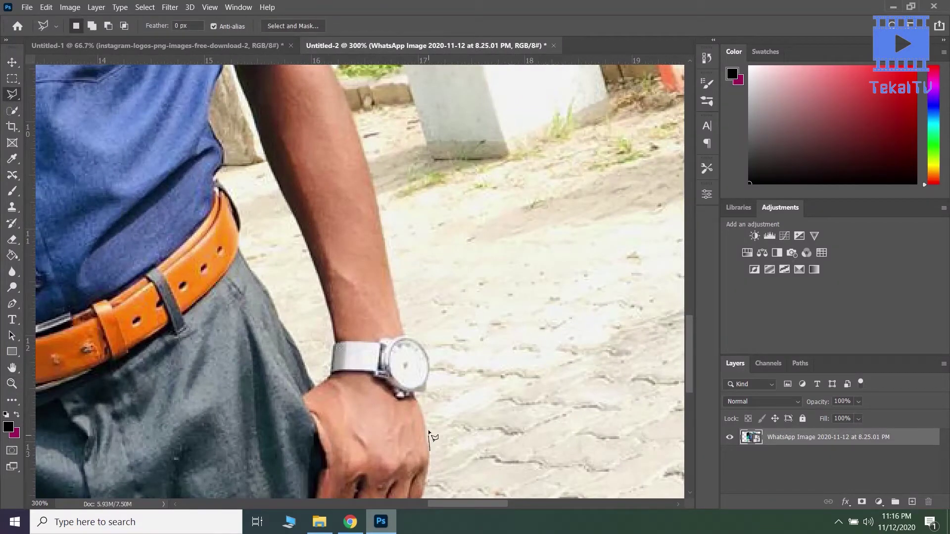
pyautogui.click(416, 392)
pyautogui.click(425, 392)
pyautogui.click(430, 381)
pyautogui.click(430, 365)
pyautogui.click(425, 352)
pyautogui.click(399, 310)
pyautogui.click(383, 227)
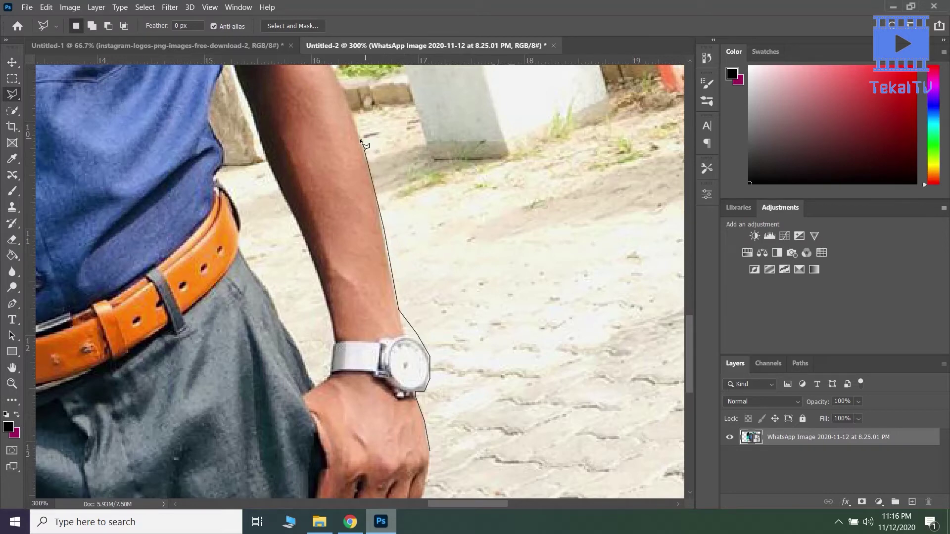
# Continue the polygonal outline across the upper forearm, down its inner edge and across the knuckles, closing the selection at its starting point.
pyautogui.click(360, 135)
pyautogui.click(256, 119)
pyautogui.click(267, 160)
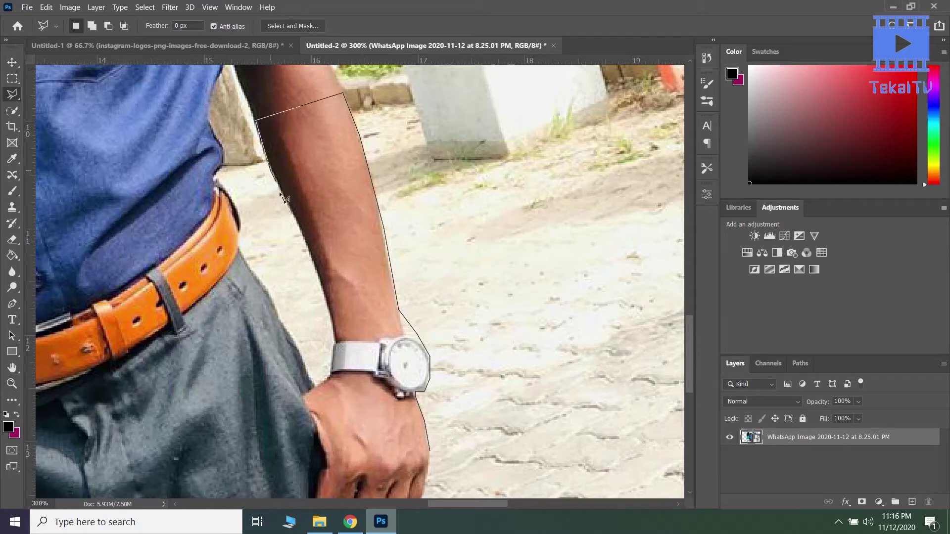
pyautogui.click(307, 254)
pyautogui.click(334, 344)
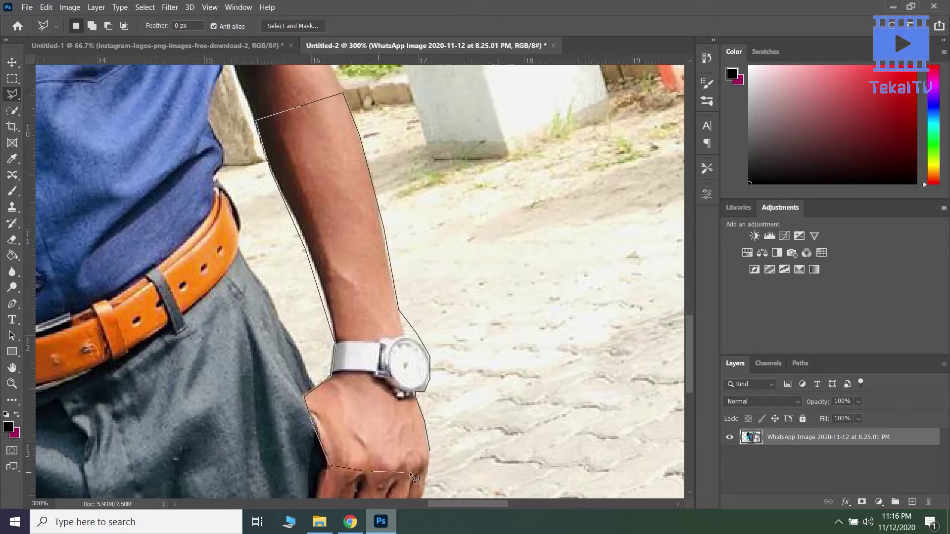
pyautogui.click(433, 449)
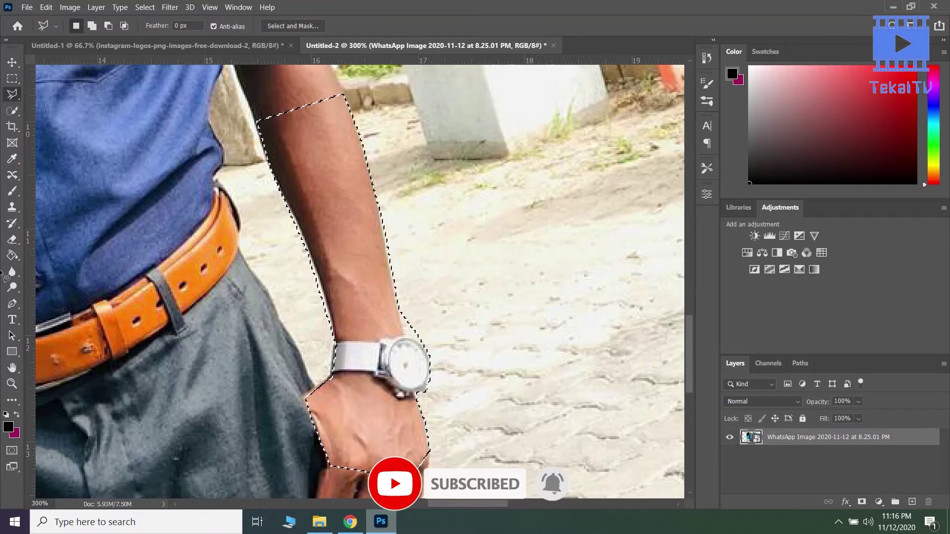
# Copy the selected forearm and hand to a new layer and move the copy onto the paving beside the arm.
pyautogui.hotkey('ctrl', 'j')
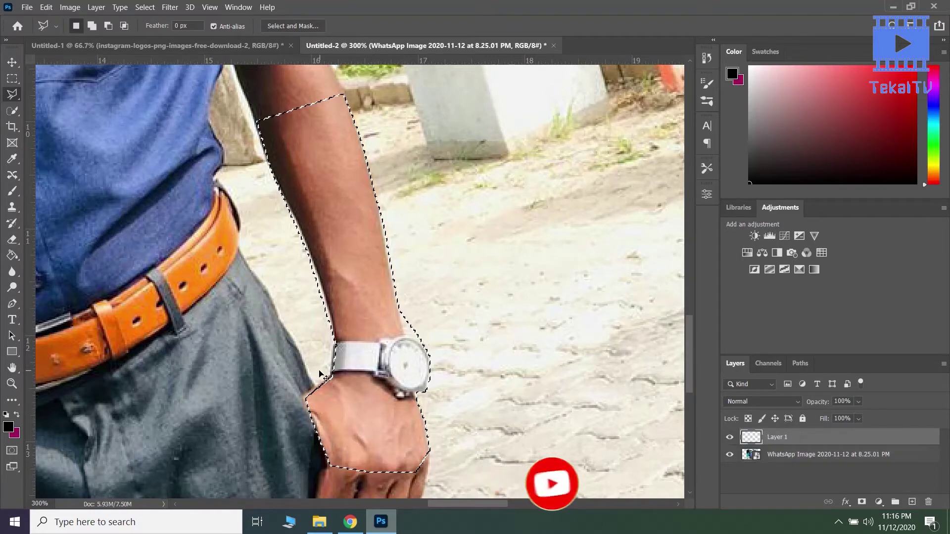
pyautogui.press('v')
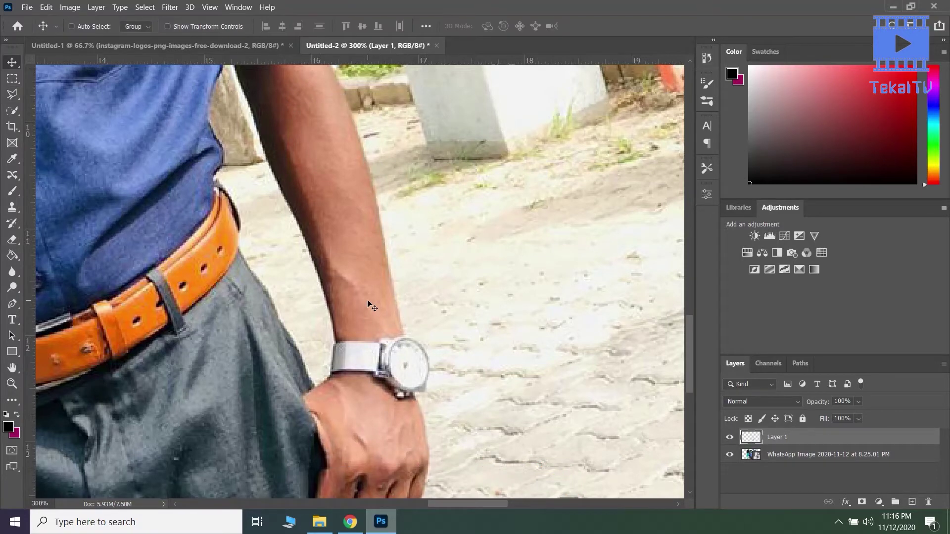
pyautogui.moveTo(366, 326); pyautogui.dragTo(526, 293)
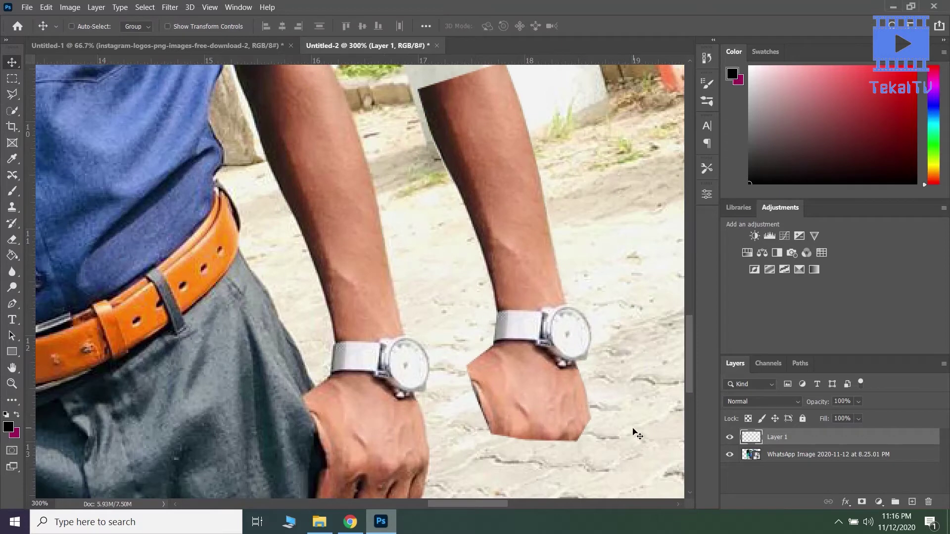
# Undo the forearm copy's move and its new layer, and clear the forearm selection.
pyautogui.press('ctrl')
pyautogui.hotkey('ctrl', 'z')
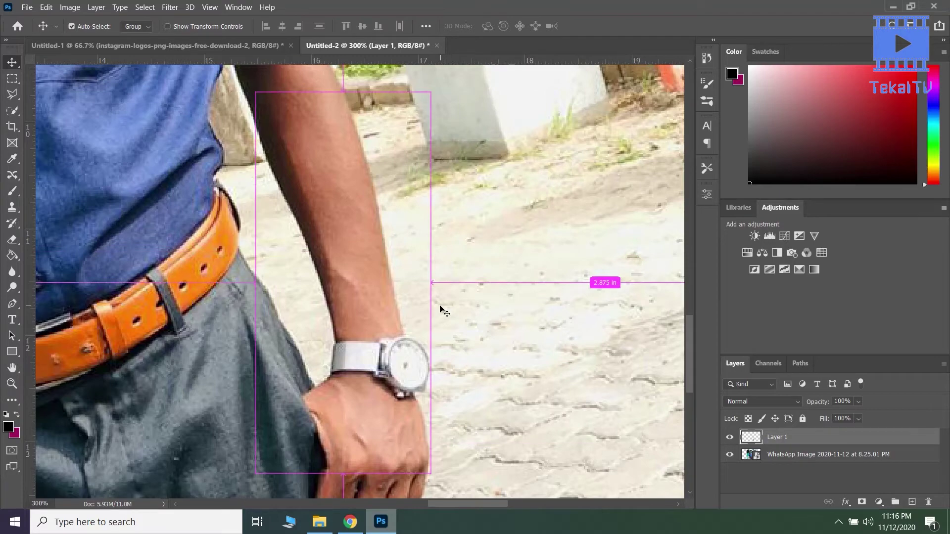
pyautogui.hotkey('ctrl', 'z')
pyautogui.press('x')
pyautogui.press('z')
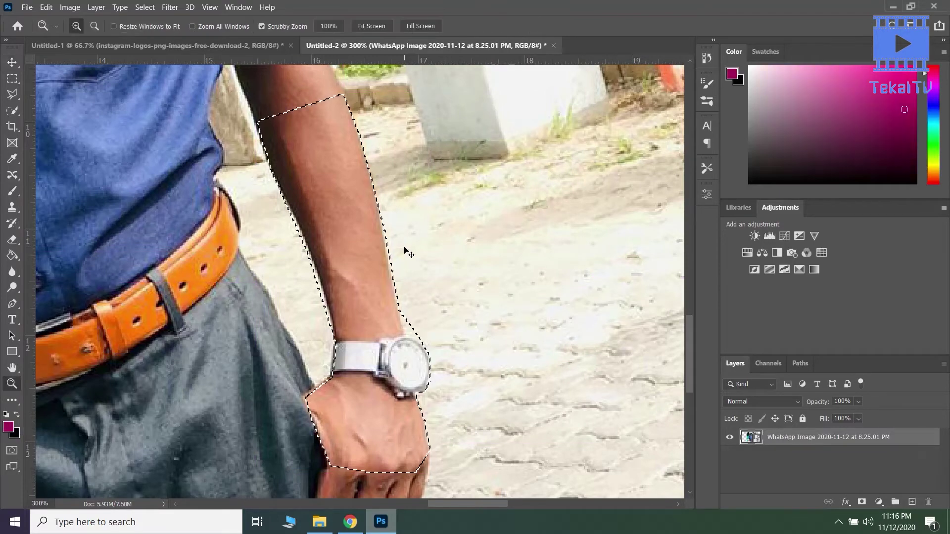
pyautogui.hotkey('ctrl', 'd')
# Switch from the Polygonal Lasso to the Magnetic Lasso Tool for selecting the man's forearm with the wristwatch.
pyautogui.keyDown('alt'); pyautogui.click(405, 248); pyautogui.keyUp('alt')
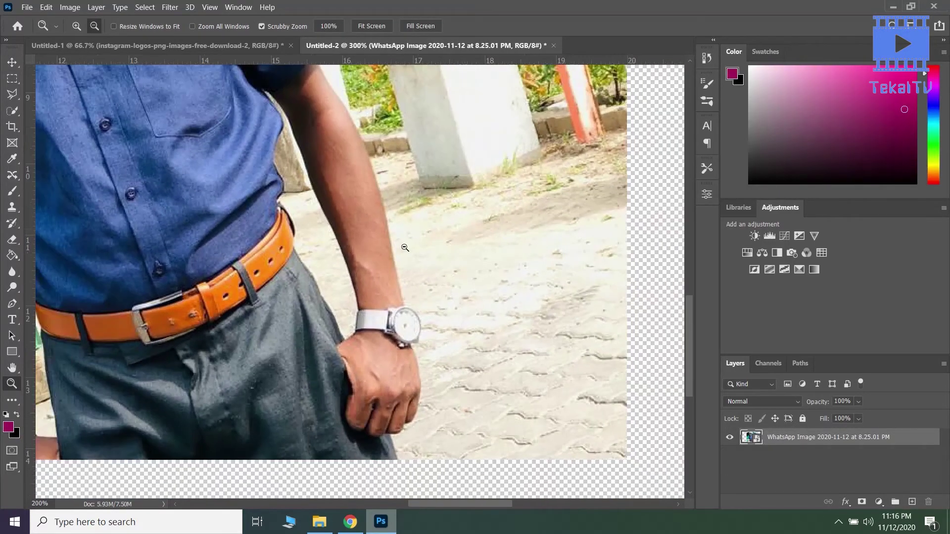
pyautogui.keyDown('alt'); pyautogui.click(405, 248); pyautogui.keyUp('alt')
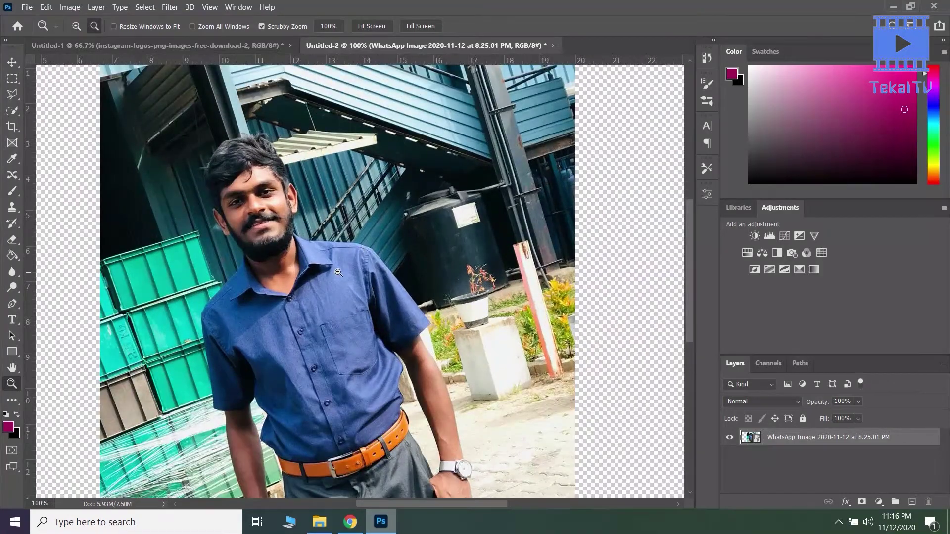
pyautogui.keyDown('alt'); pyautogui.click(339, 273); pyautogui.keyUp('alt')
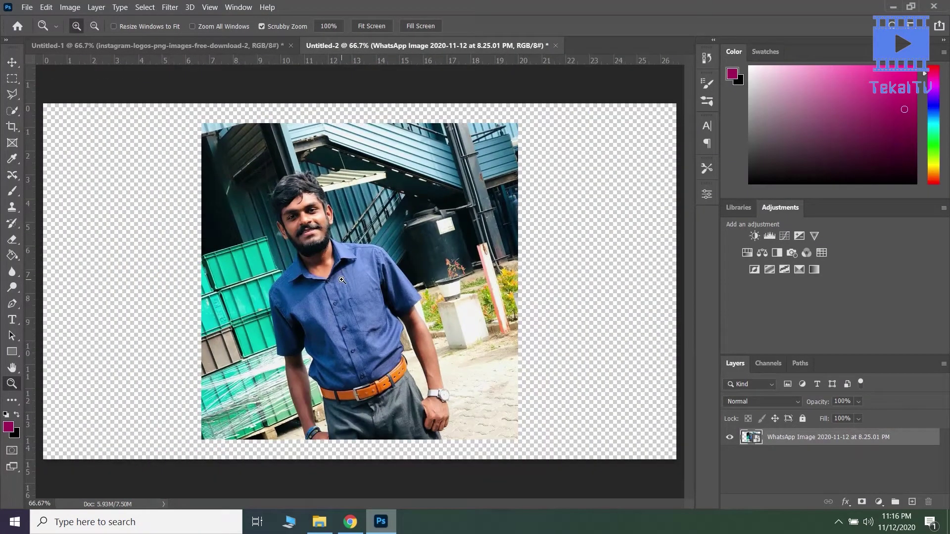
pyautogui.press('l')
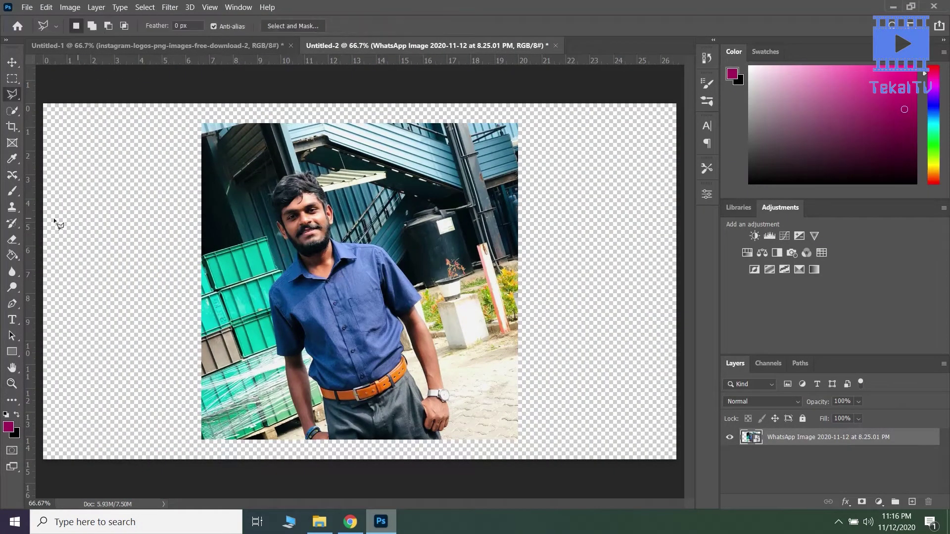
pyautogui.rightClick(12, 96)
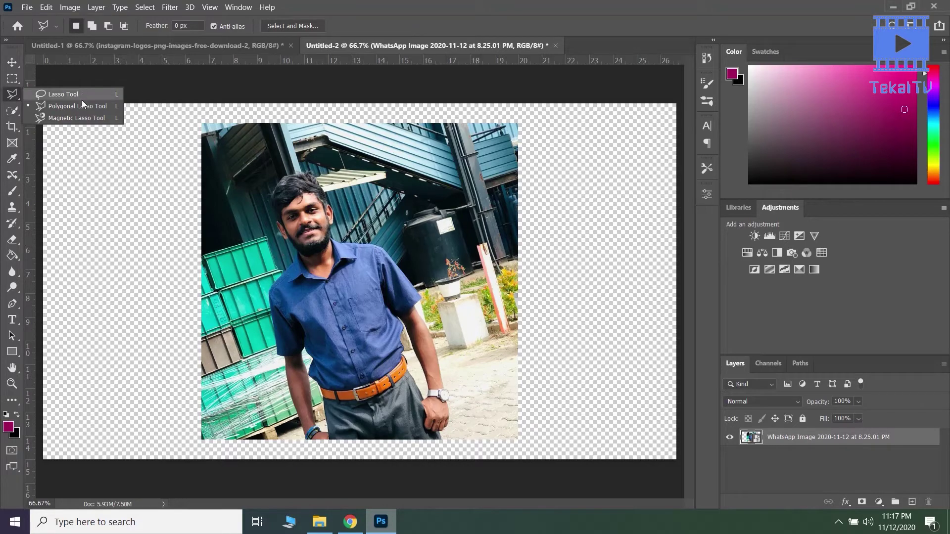
pyautogui.click(79, 117)
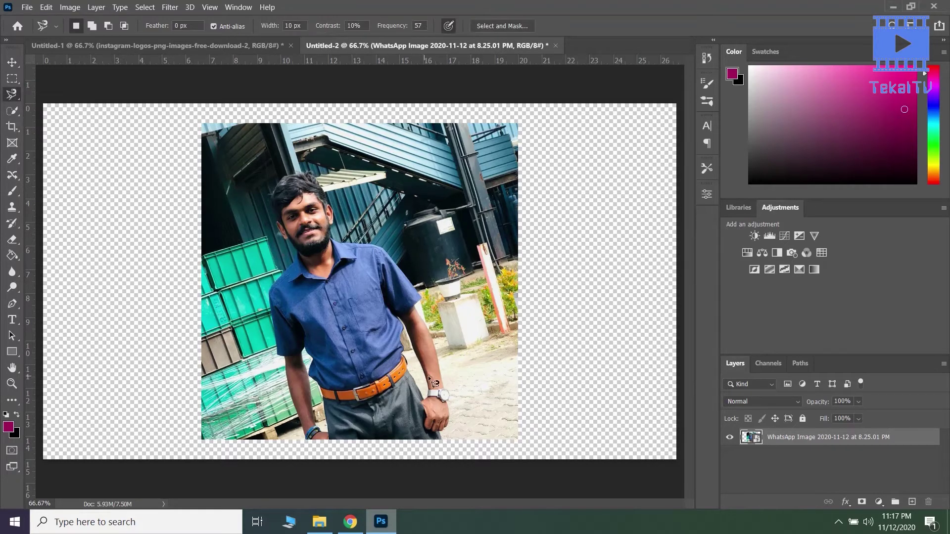
pyautogui.press('z')
pyautogui.click(448, 375)
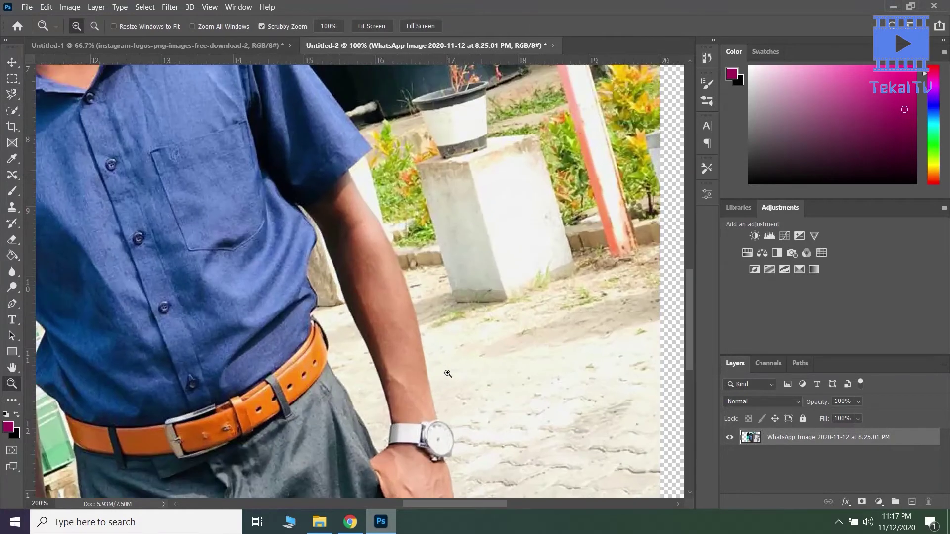
pyautogui.press('l')
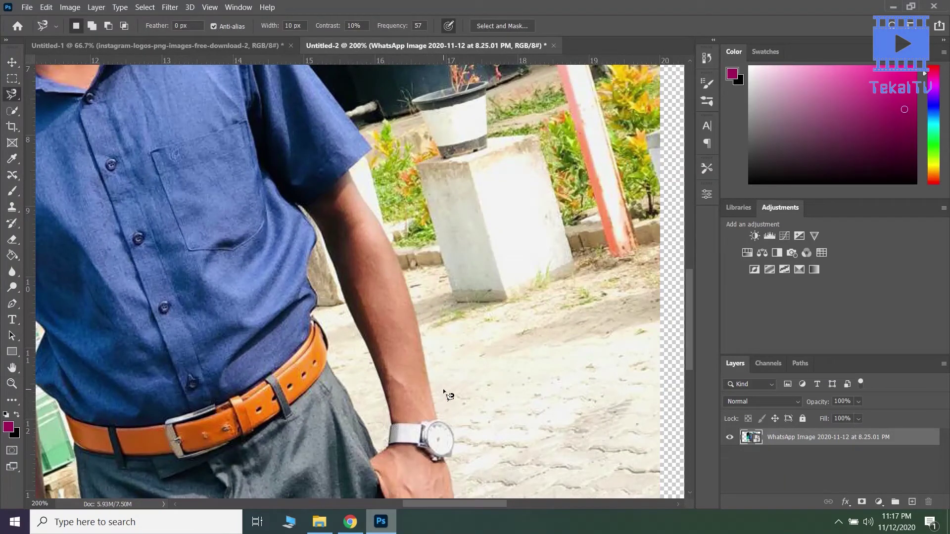
# Try to trace the man's forearm and sleeve with the Magnetic Lasso, close the outline, and clear the resulting selection.
pyautogui.click(432, 396)
pyautogui.press('Escape')
pyautogui.click(435, 410)
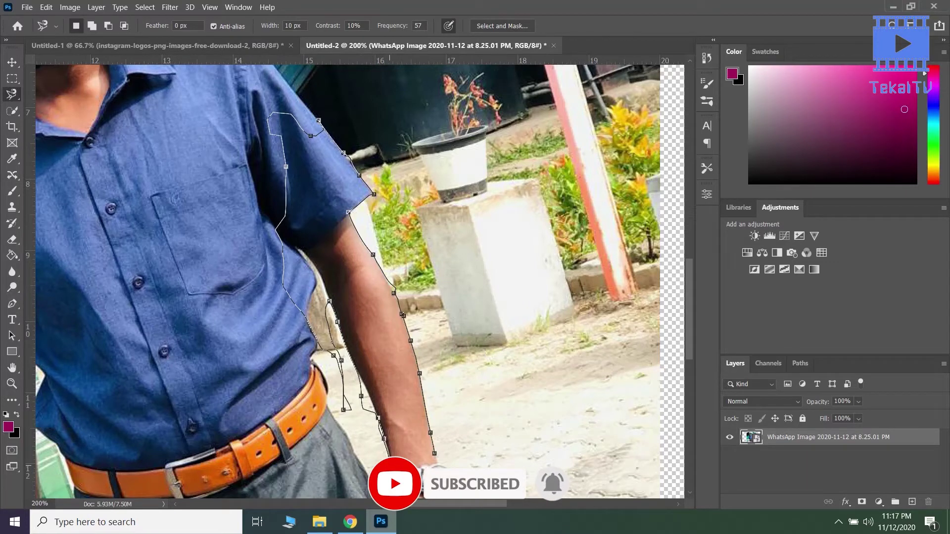
pyautogui.doubleClick(441, 460)
pyautogui.scroll(-5, 438, 346)
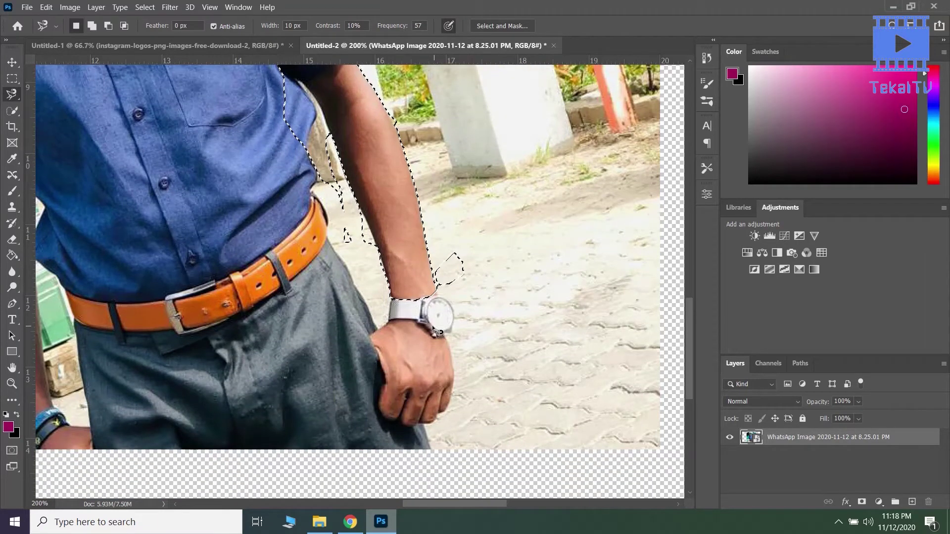
pyautogui.hotkey('ctrl', 'd')
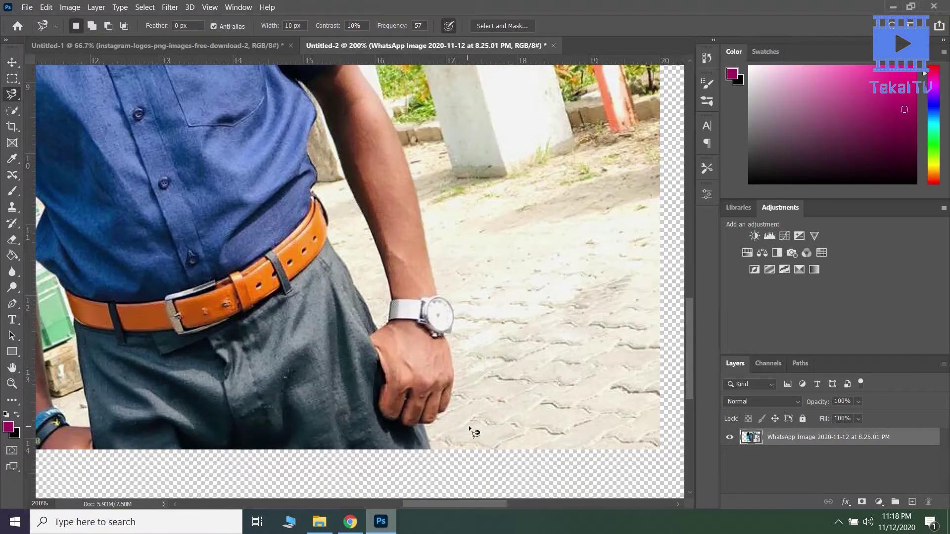
# Trace the man's hand, wristwatch and forearm with the Magnetic Lasso as a closed selection, and copy it to a new layer.
pyautogui.click(449, 402)
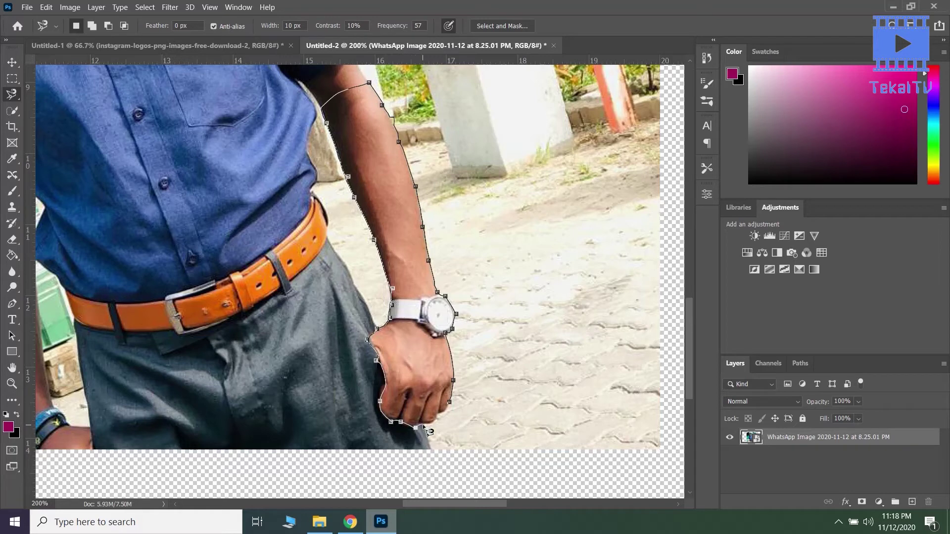
pyautogui.click(451, 405)
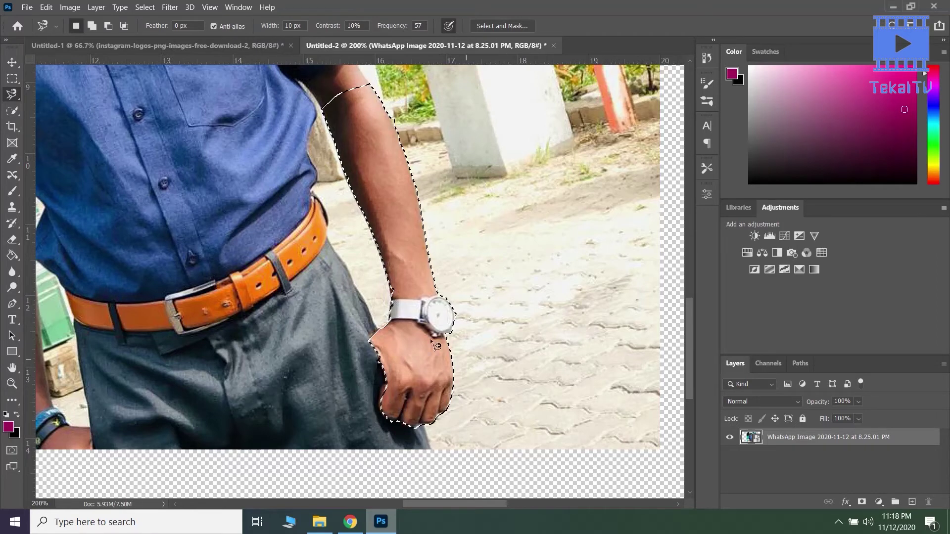
pyautogui.hotkey('ctrl', 'j')
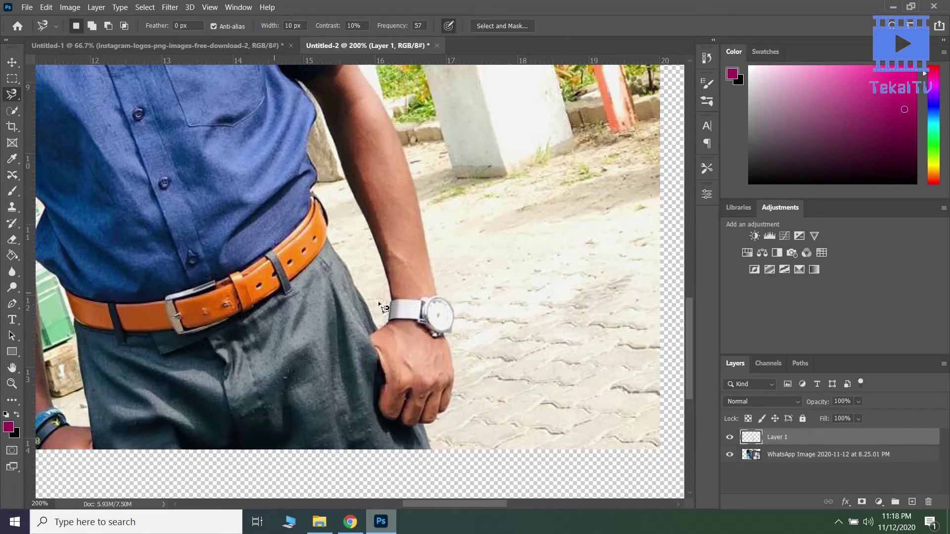
# Move the copied arm onto the paving beside the original arm, and undo that move.
pyautogui.press('v')
pyautogui.moveTo(498, 277); pyautogui.dragTo(550, 277)
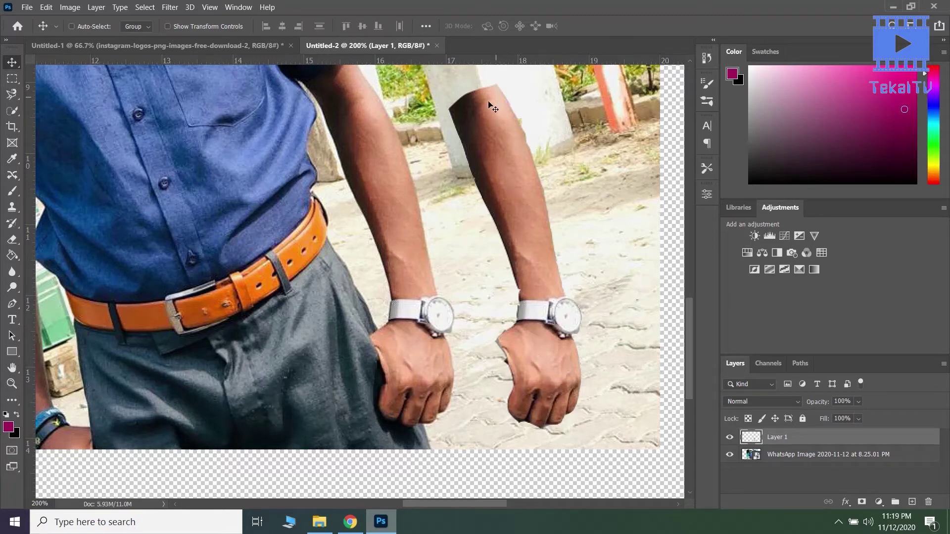
pyautogui.hotkey('ctrl', 'z')
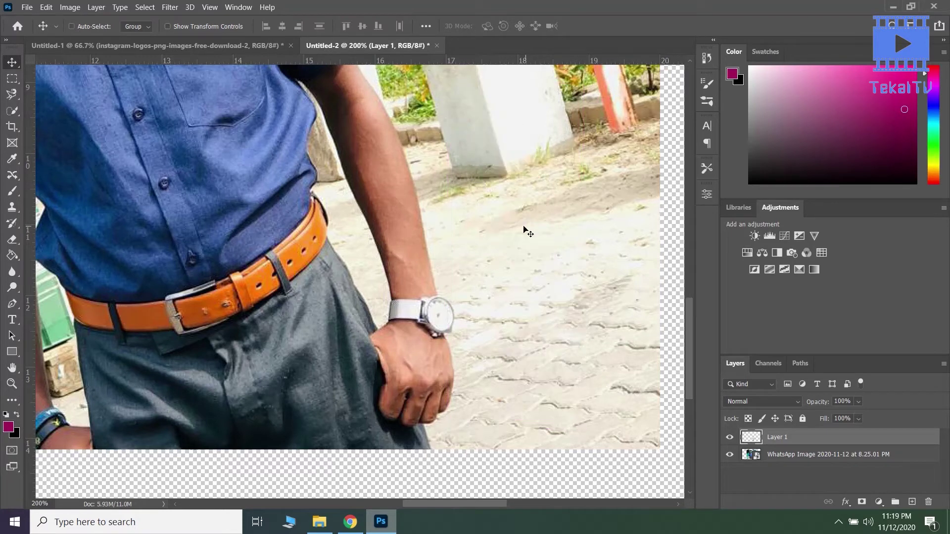
# Outline the man's head as a closed selection with the Magnetic Lasso in Add to selection mode.
pyautogui.press('z')
pyautogui.keyDown('alt'); pyautogui.click(505, 254); pyautogui.keyUp('alt')
pyautogui.keyDown('alt'); pyautogui.click(505, 253); pyautogui.keyUp('alt')
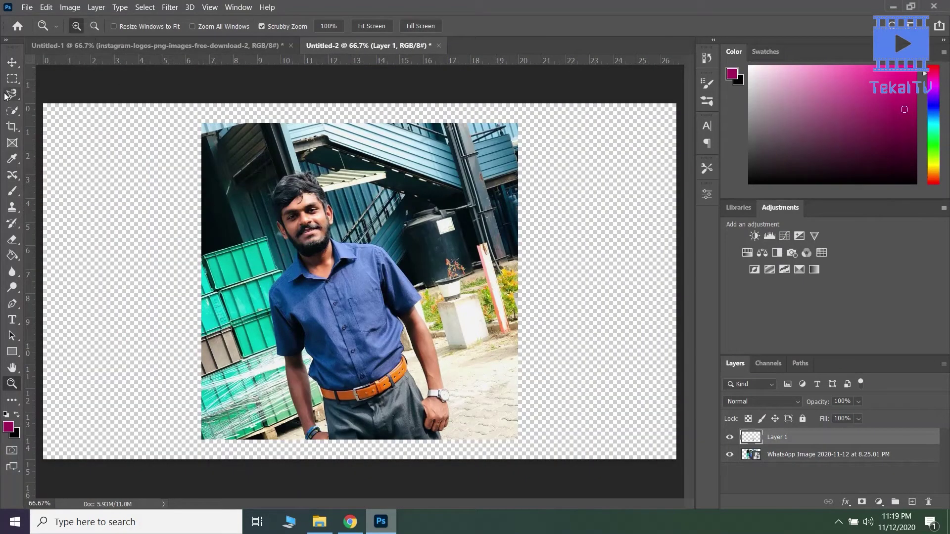
pyautogui.click(12, 94)
pyautogui.rightClick(10, 93)
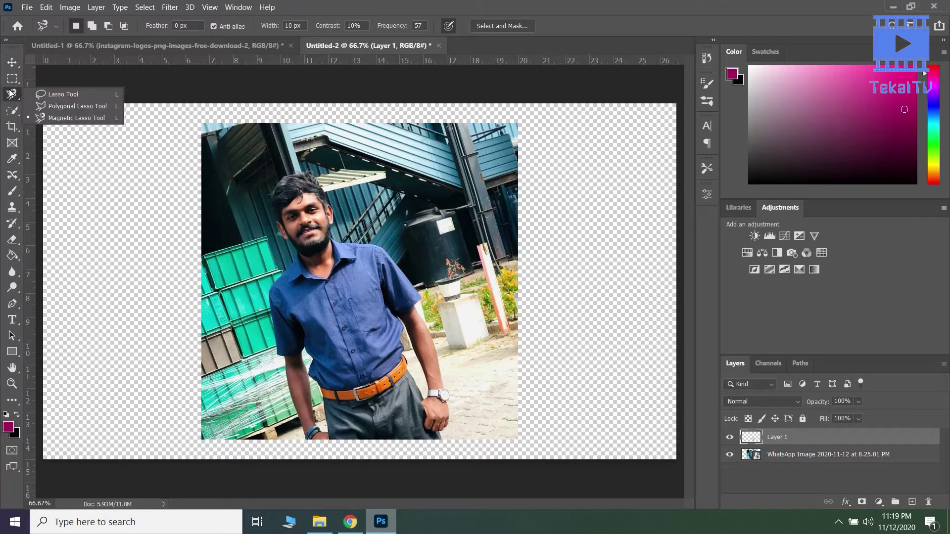
pyautogui.click(98, 28)
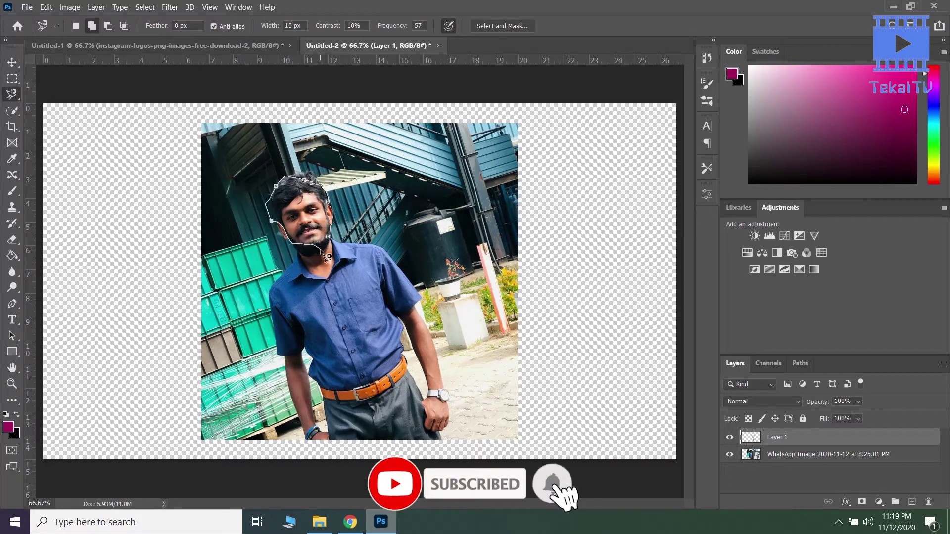
pyautogui.press('Escape')
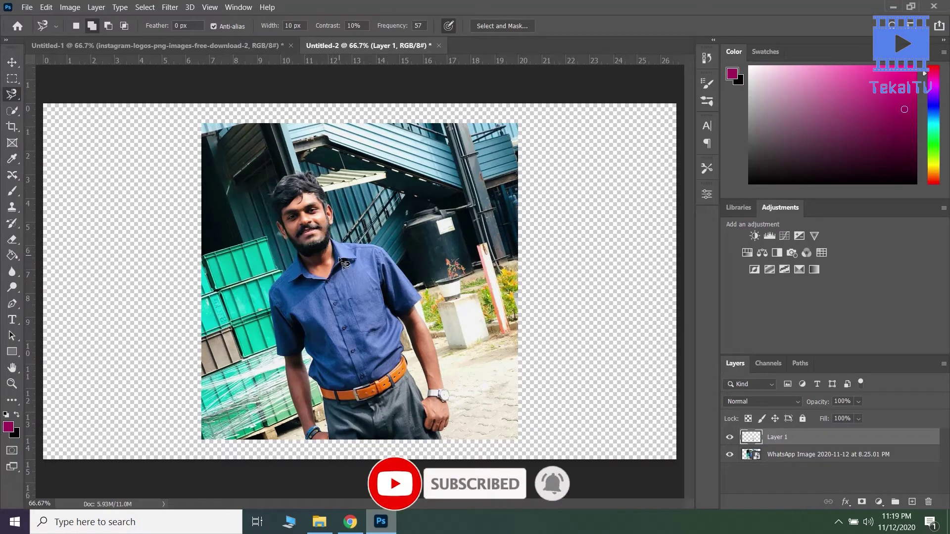
pyautogui.click(331, 231)
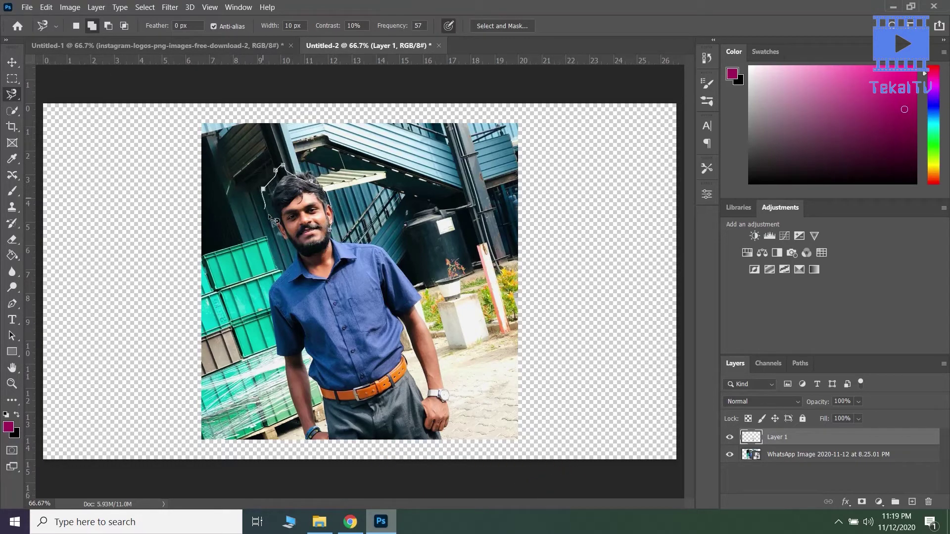
pyautogui.click(337, 240)
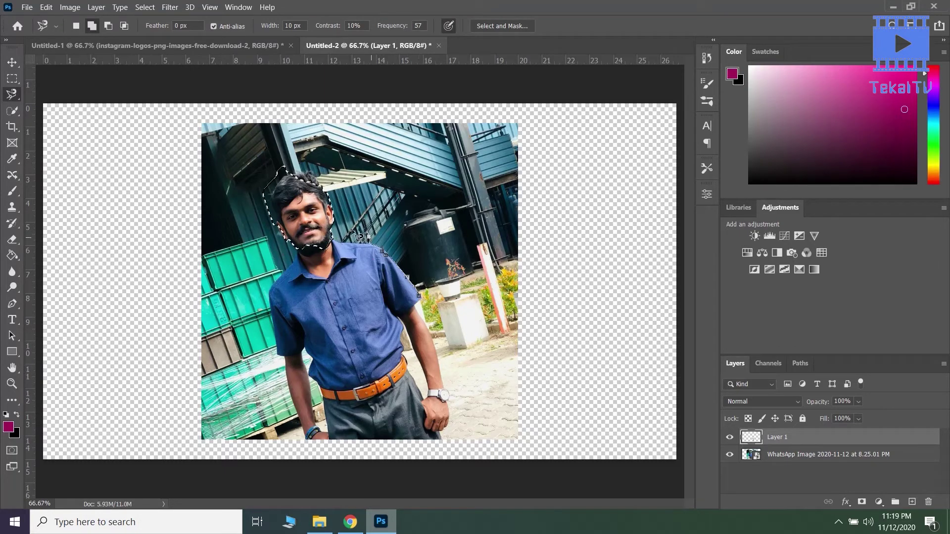
# Add the upper part of the shirt to the head selection, and subtract the sleeve strip beside the black water tank.
pyautogui.click(314, 264)
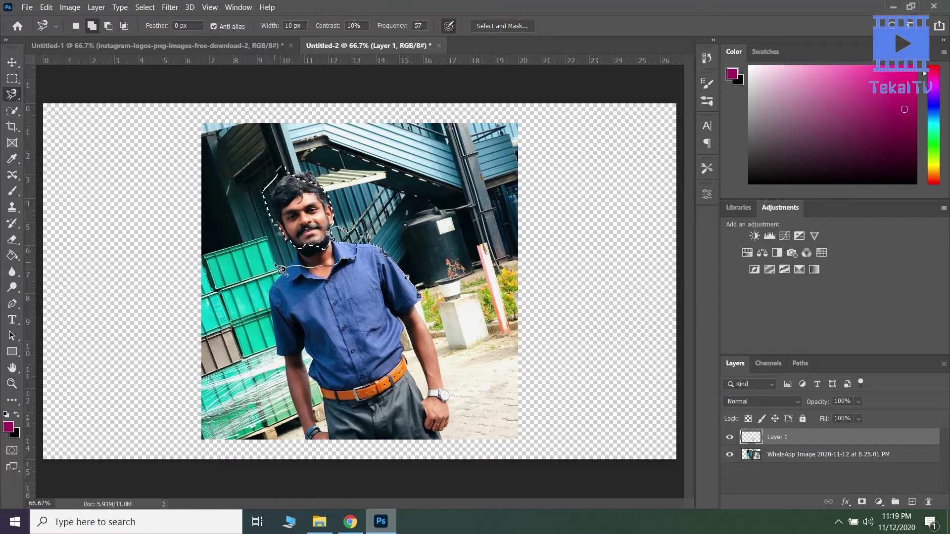
pyautogui.click(420, 297)
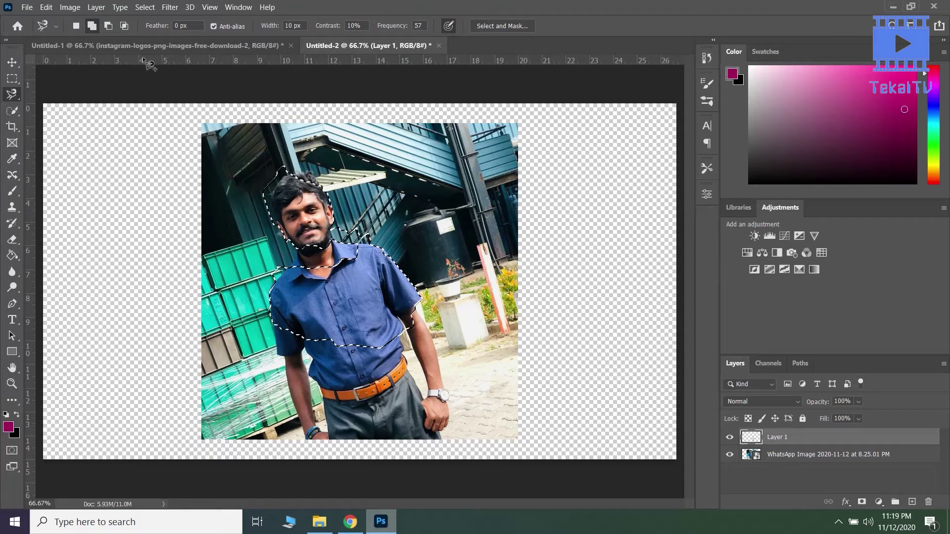
pyautogui.click(108, 26)
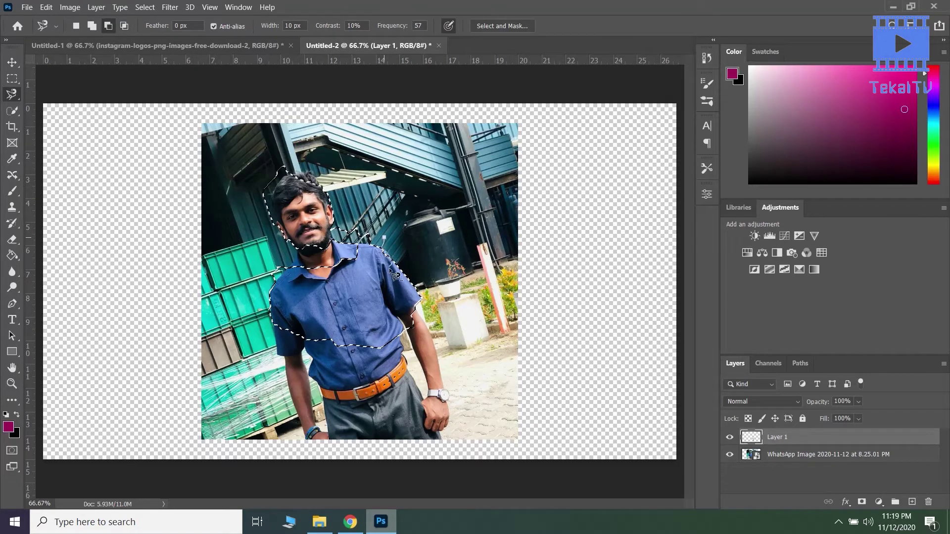
pyautogui.click(385, 239)
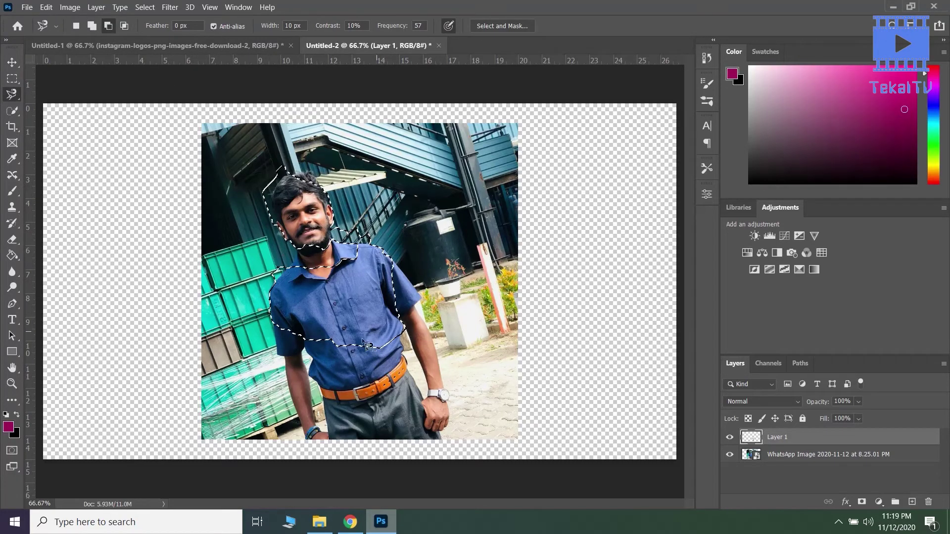
# Try to intersect the selection with a Magnetic Lasso outline at the man's elbow, and undo it.
pyautogui.click(124, 26)
pyautogui.doubleClick(418, 325)
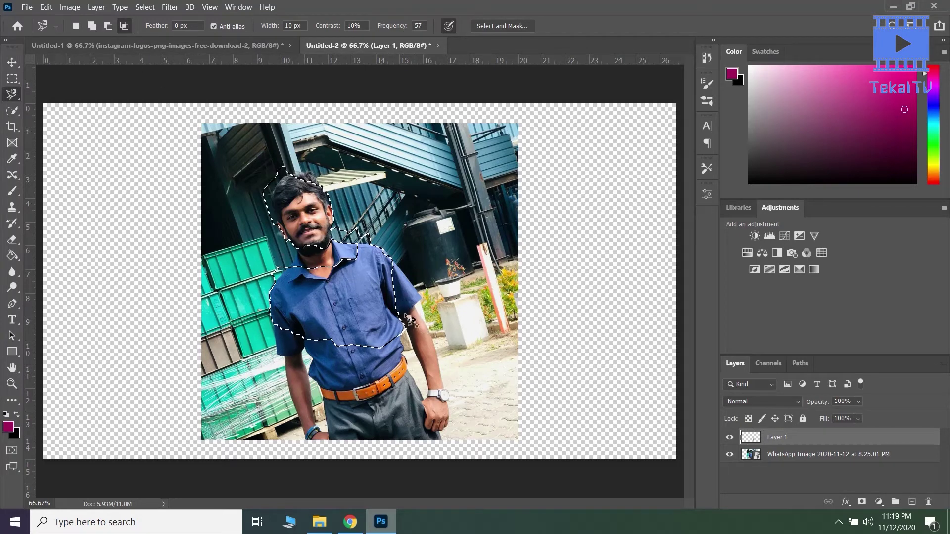
pyautogui.press('Return')
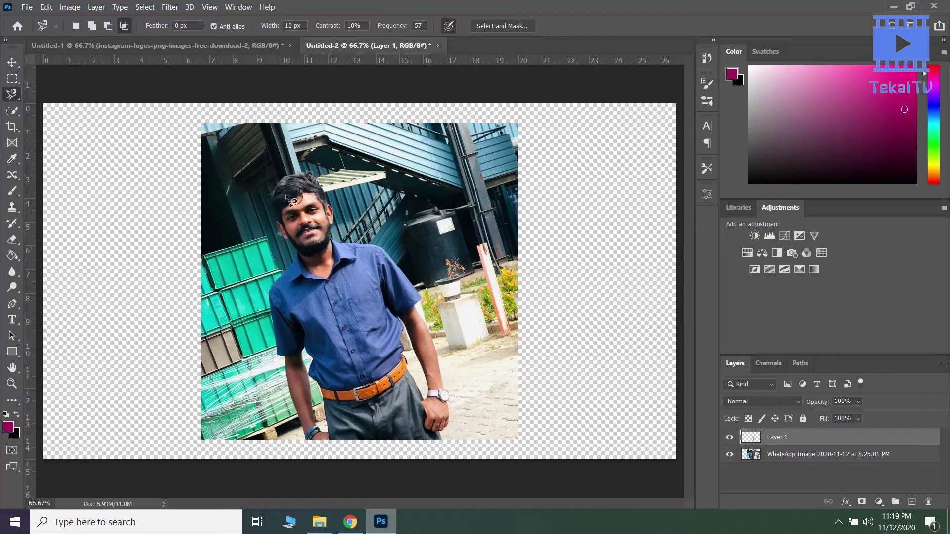
pyautogui.hotkey('ctrl', 'z')
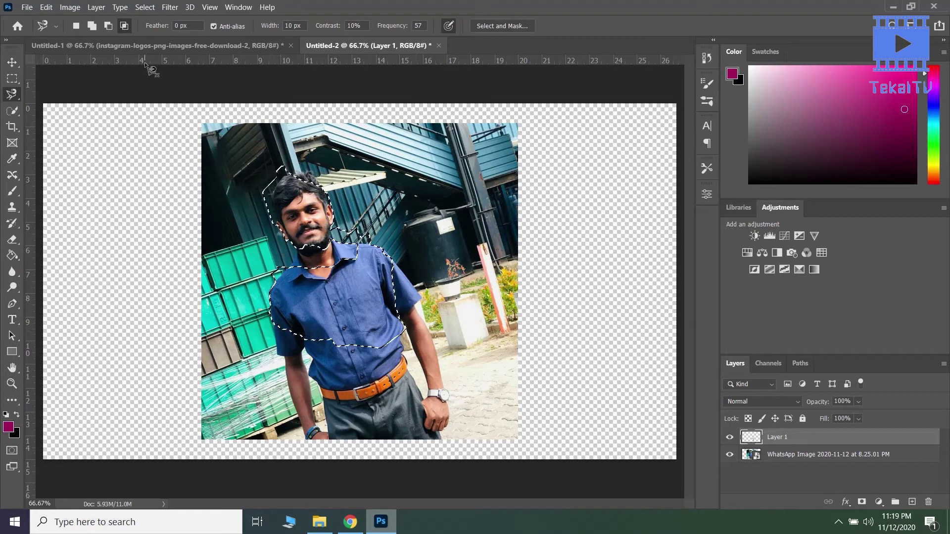
# Intersect the selection with an outline across the lower chest of the shirt, and undo that intersection.
pyautogui.click(408, 302)
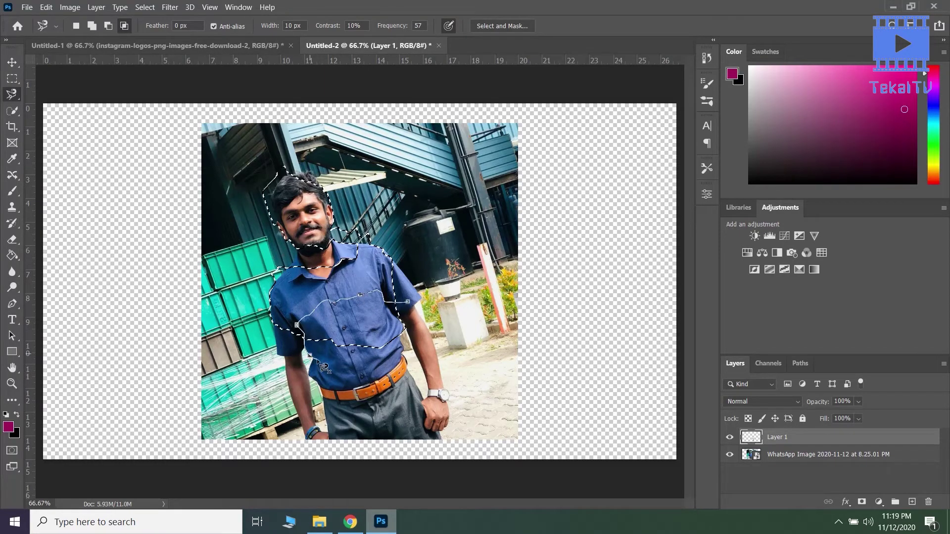
pyautogui.click(418, 303)
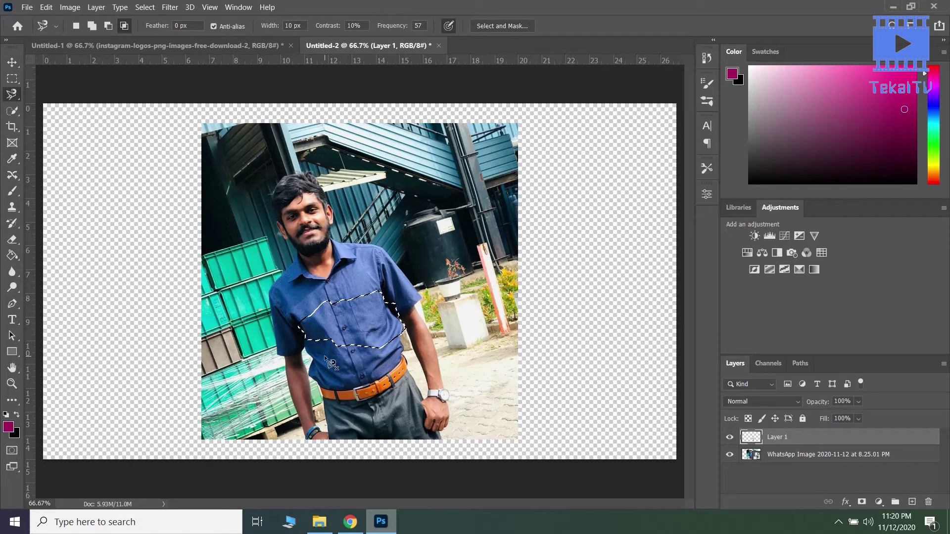
pyautogui.hotkey('ctrl', 'z')
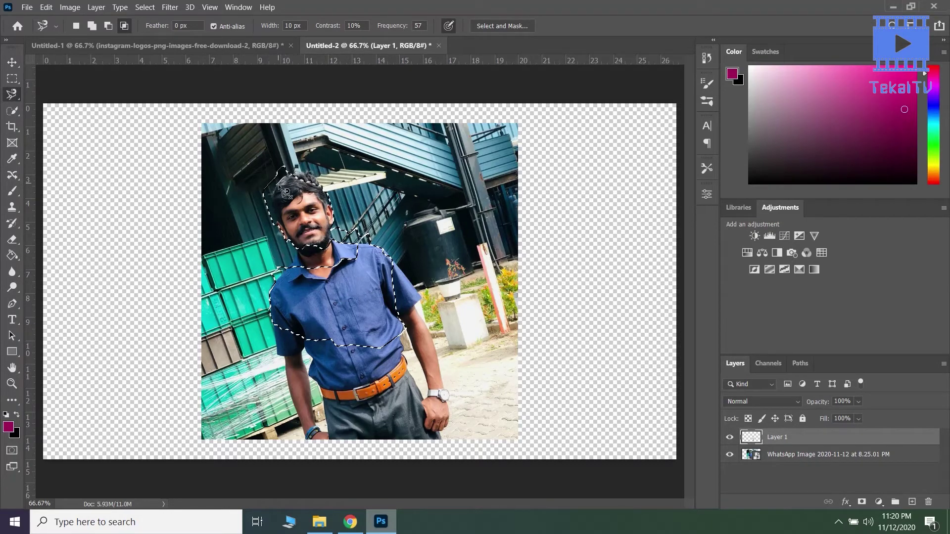
# Intersect the head and shirt selection with a large Magnetic Lasso outline around the man's whole figure.
pyautogui.moveTo(275, 234)
pyautogui.mouseDown()
pyautogui.moveTo(294, 263)
pyautogui.moveTo(255, 283)
pyautogui.moveTo(239, 340)
pyautogui.moveTo(339, 423)
pyautogui.moveTo(506, 384)
pyautogui.mouseUp()
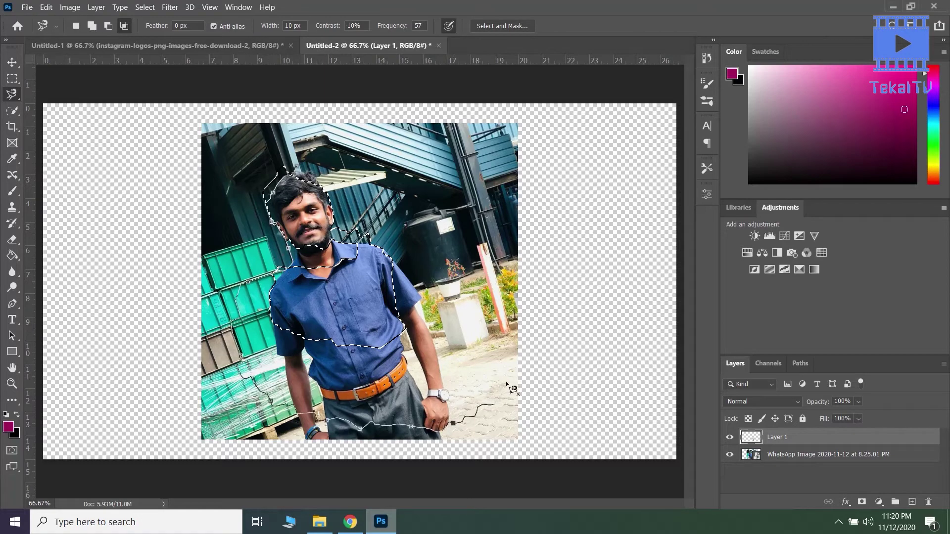
pyautogui.click(298, 167)
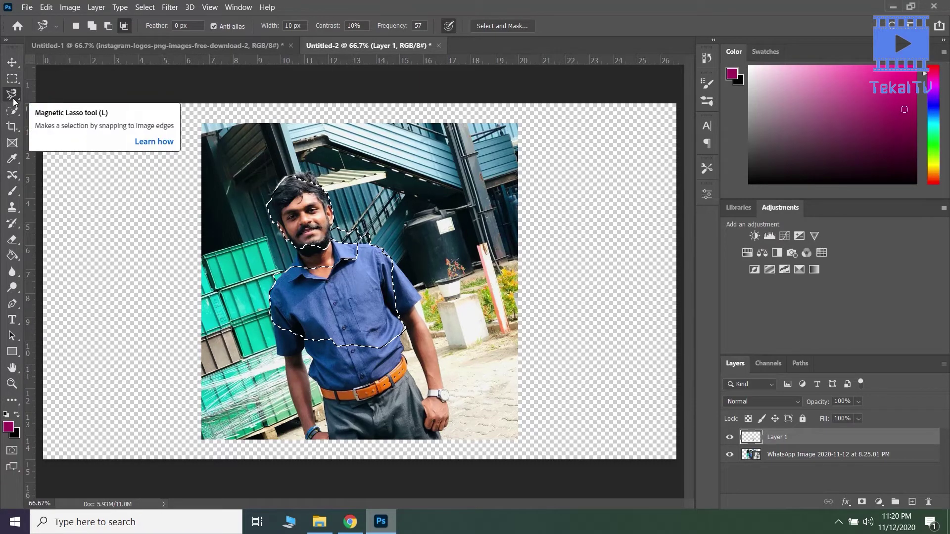
# Switch to the Rectangular Marquee Tool and set its feather to 10 px.
pyautogui.click(11, 79)
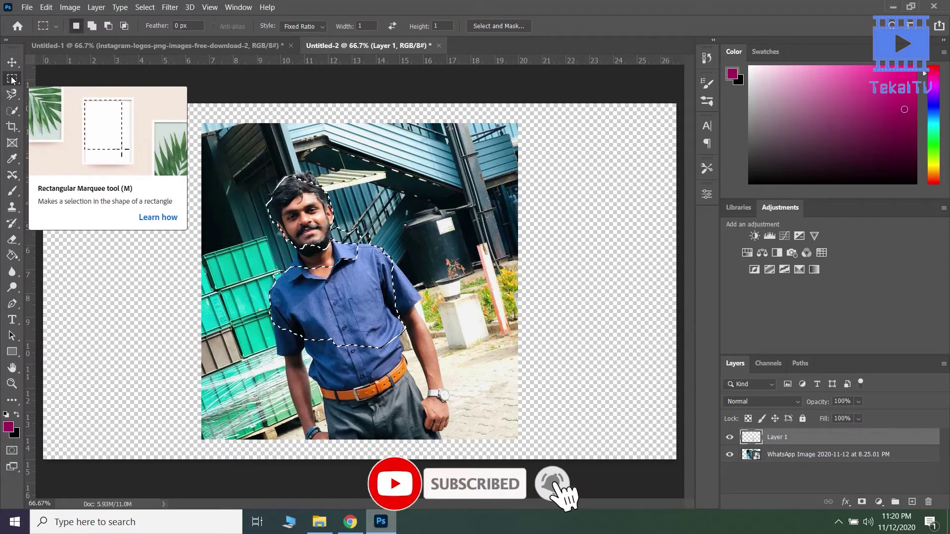
pyautogui.click(182, 26)
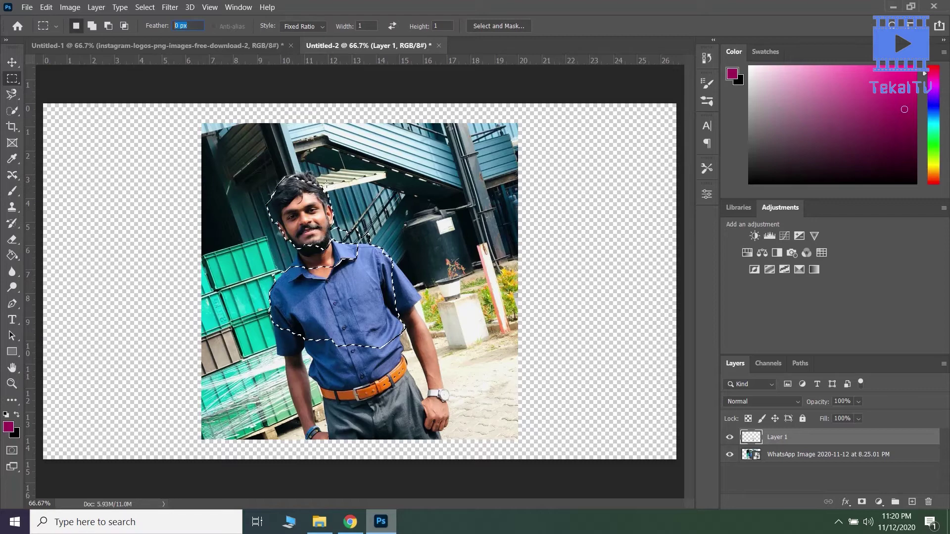
pyautogui.write('10')
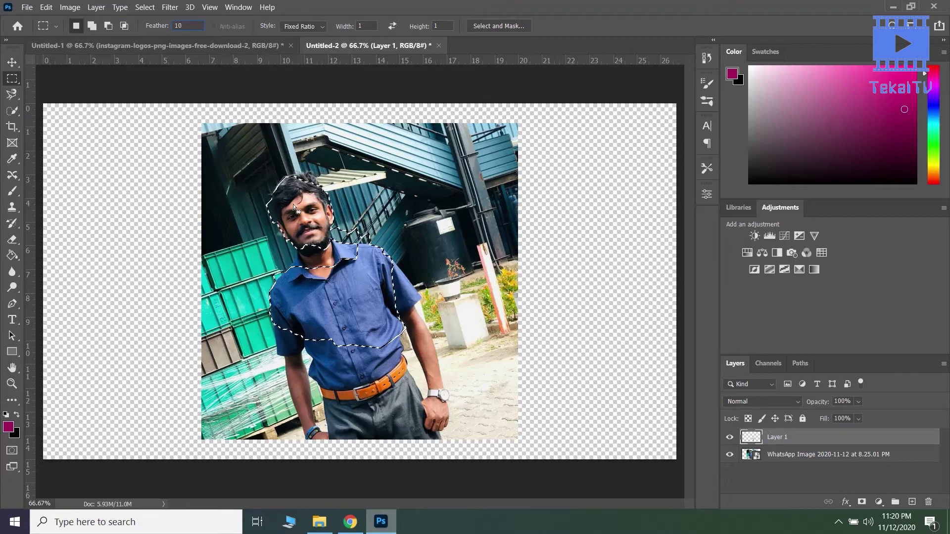
pyautogui.click(277, 4)
pyautogui.click(342, 3)
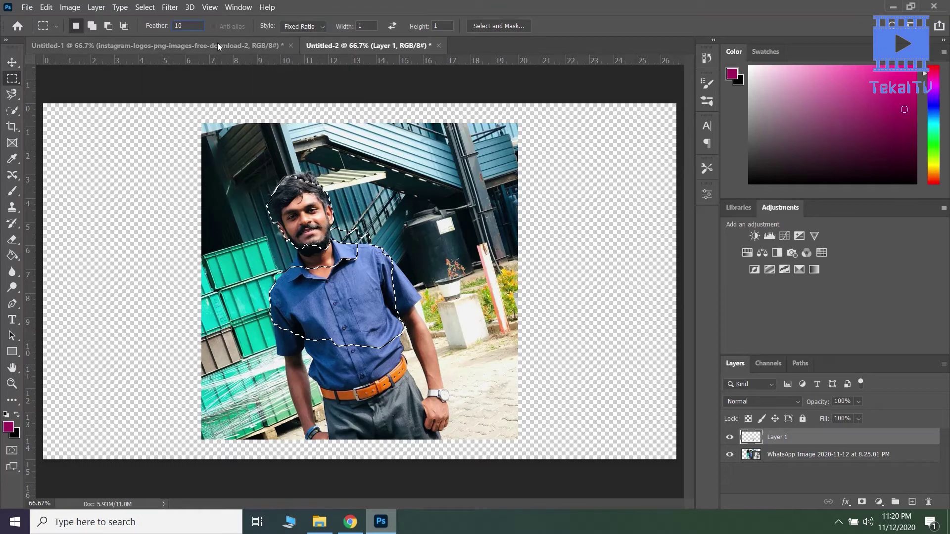
pyautogui.click(215, 28)
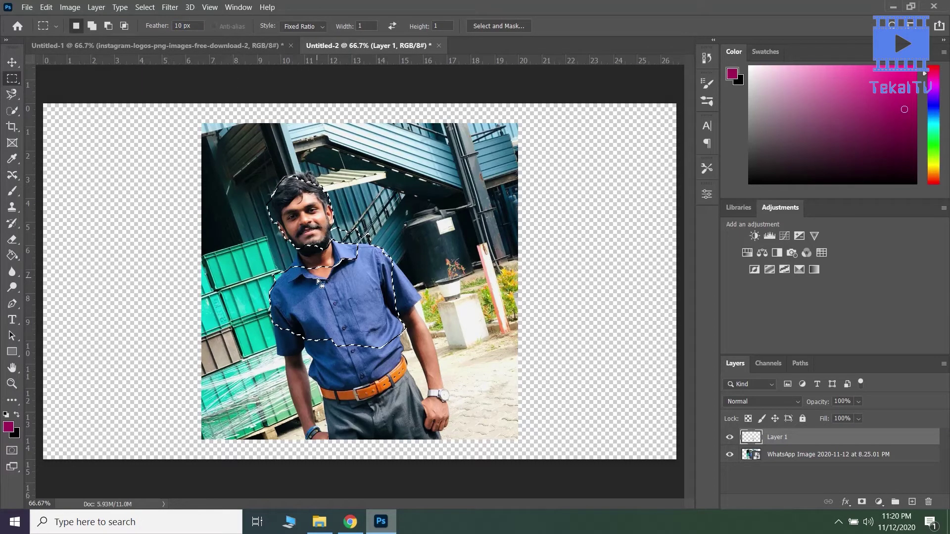
# Rasterize the photo layer "WhatsApp Image 2020-11-12 at 8.25.01 PM".
pyautogui.click(779, 455)
pyautogui.rightClick(774, 455)
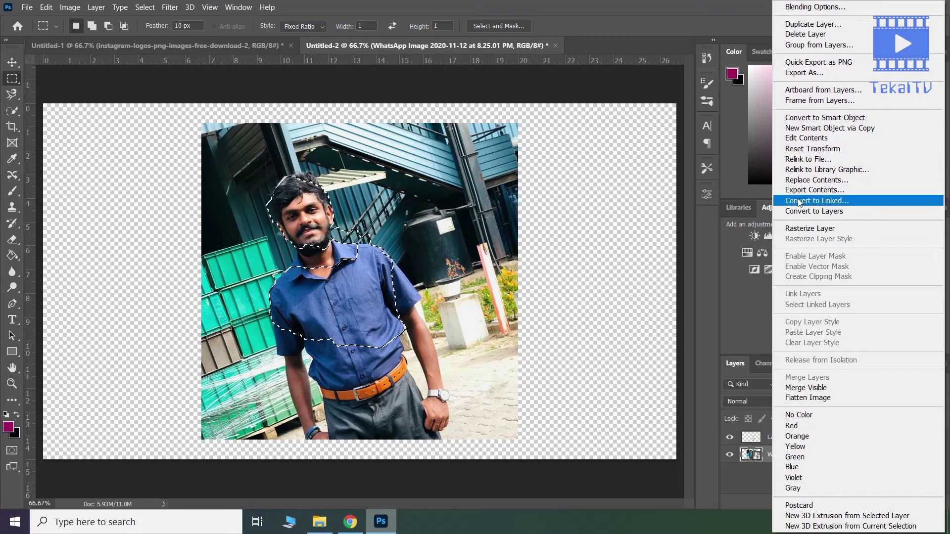
pyautogui.click(800, 226)
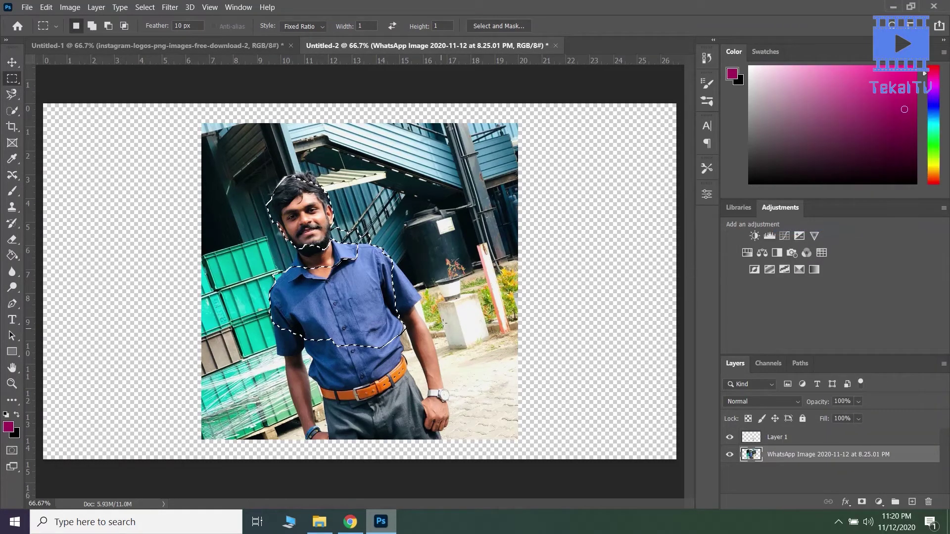
# Delete the selected head and shirt areas from the photo, inspect the cut edge around the hair up close, and undo the deletion.
pyautogui.press('Delete')
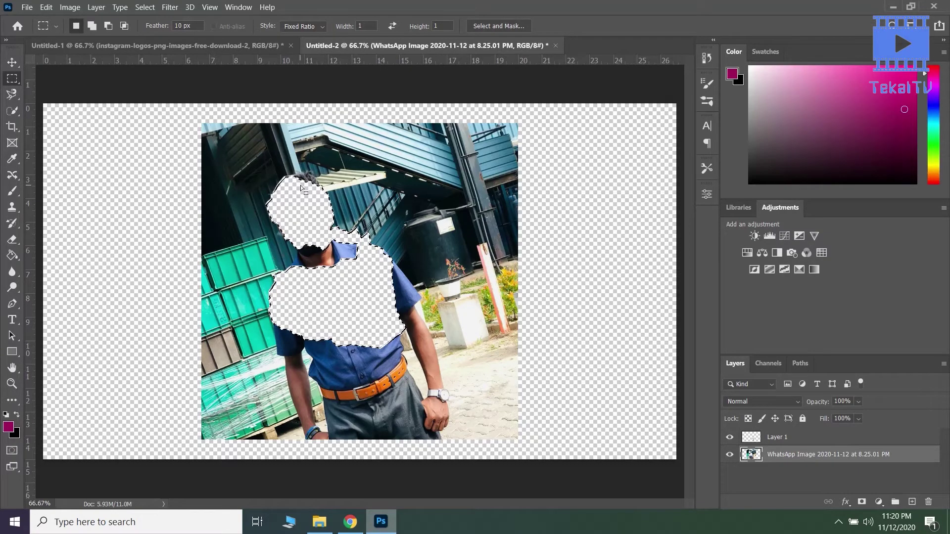
pyautogui.press('z')
pyautogui.click(271, 187)
pyautogui.click(271, 187)
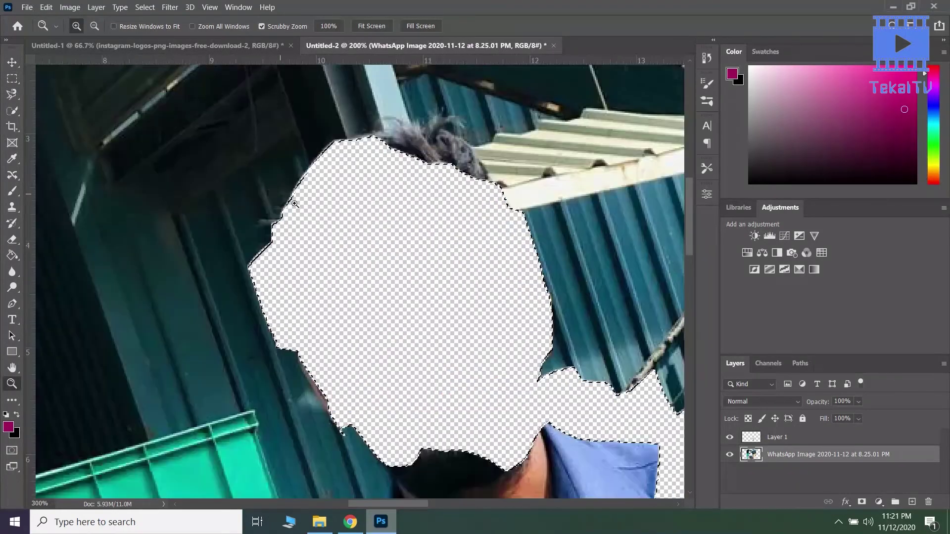
pyautogui.click(278, 190)
pyautogui.click(311, 197)
pyautogui.click(311, 197)
pyautogui.click(311, 197)
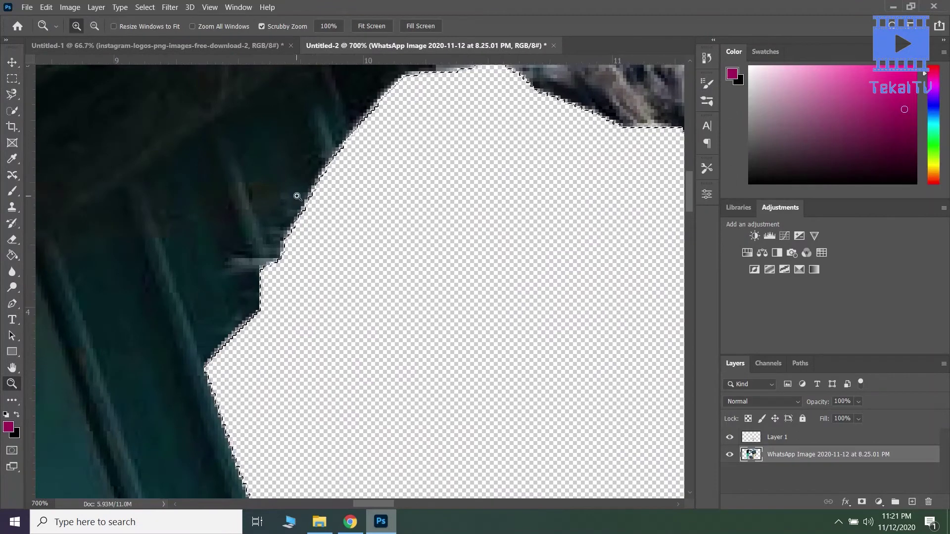
pyautogui.hotkey('ctrl', 'z')
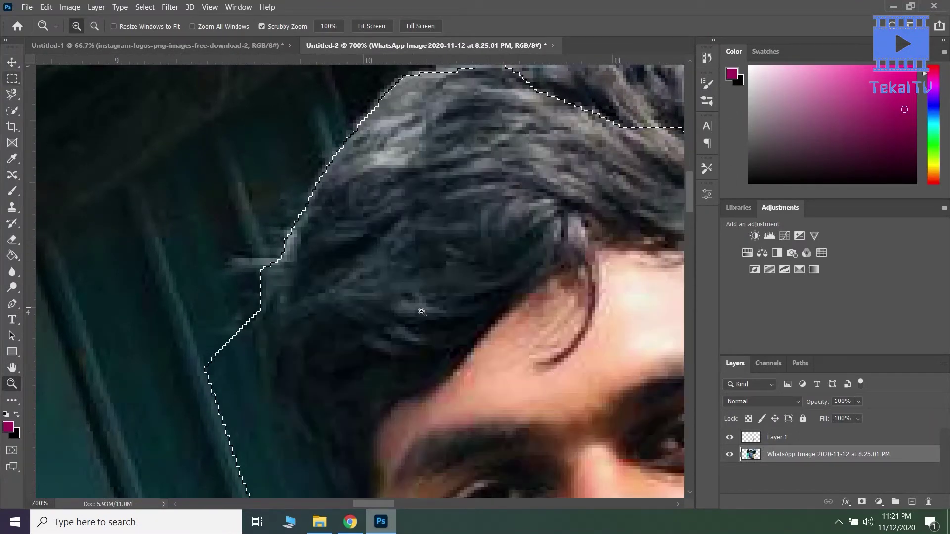
# Return to the Magnetic Lasso Tool and set its feather to 10 px.
pyautogui.keyDown('alt'); pyautogui.click(371, 301); pyautogui.keyUp('alt')
pyautogui.keyDown('alt'); pyautogui.click(371, 301); pyautogui.keyUp('alt')
pyautogui.keyDown('alt'); pyautogui.click(371, 301); pyautogui.keyUp('alt')
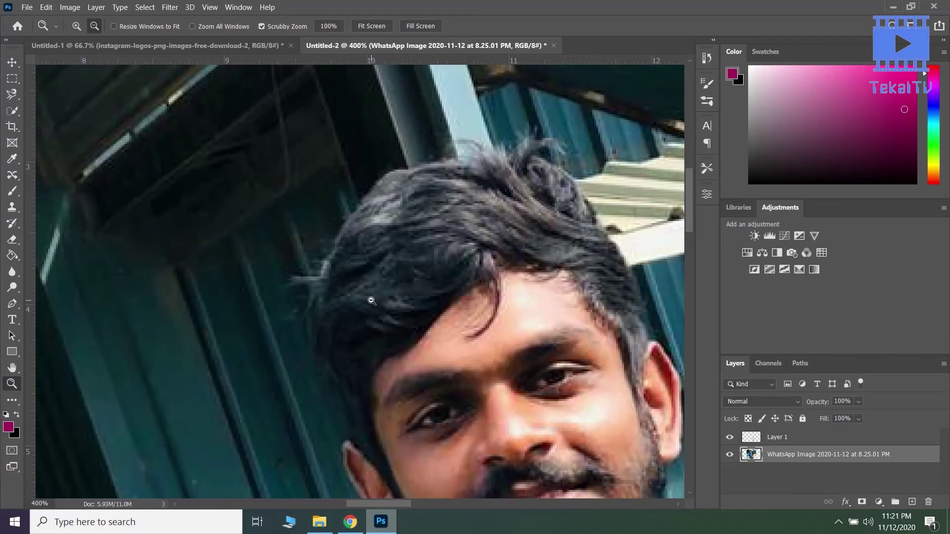
pyautogui.keyDown('alt'); pyautogui.click(371, 300); pyautogui.keyUp('alt')
pyautogui.keyDown('alt'); pyautogui.click(371, 301); pyautogui.keyUp('alt')
pyautogui.keyDown('alt'); pyautogui.click(371, 301); pyautogui.keyUp('alt')
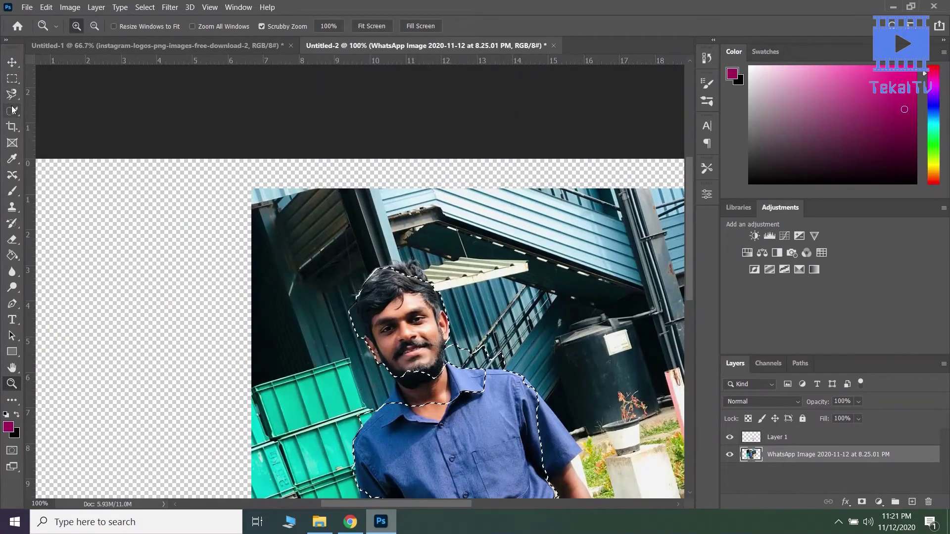
pyautogui.click(12, 94)
pyautogui.click(181, 26)
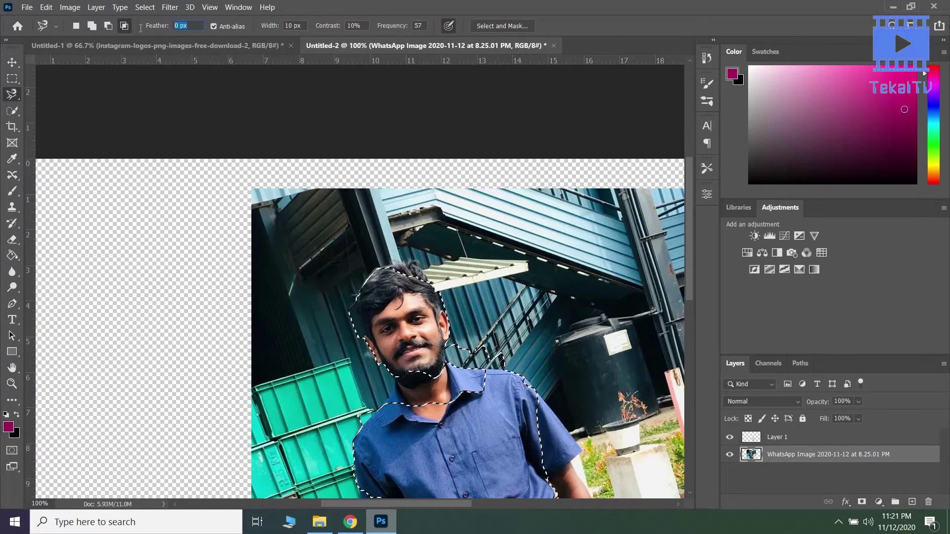
pyautogui.write('10')
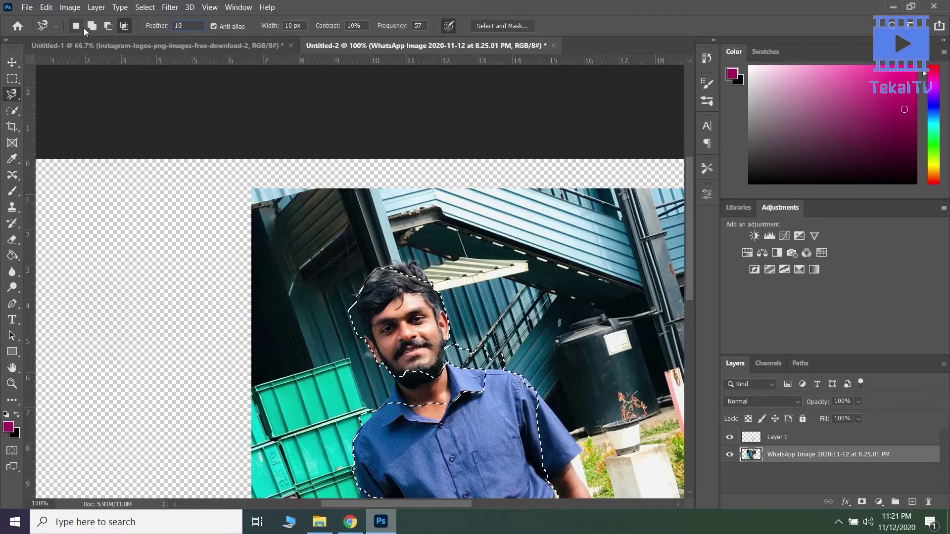
# Discard the existing selection and trace a new one around the man's head with the Magnetic Lasso Tool.
pyautogui.click(403, 287)
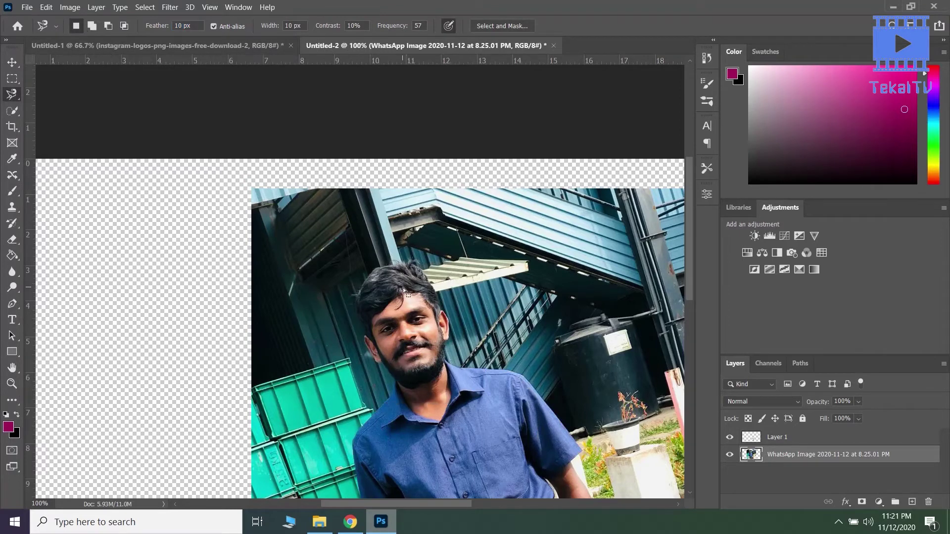
pyautogui.click(377, 272)
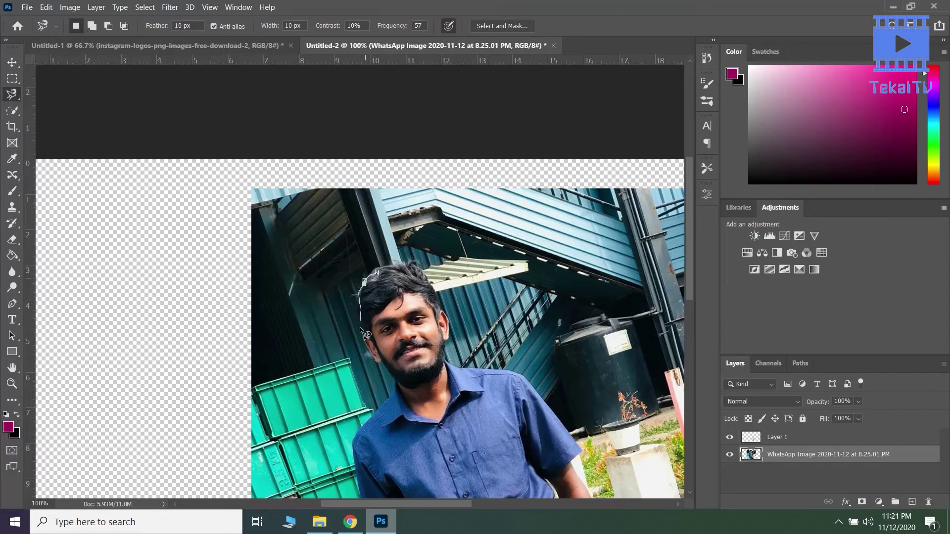
pyautogui.click(376, 271)
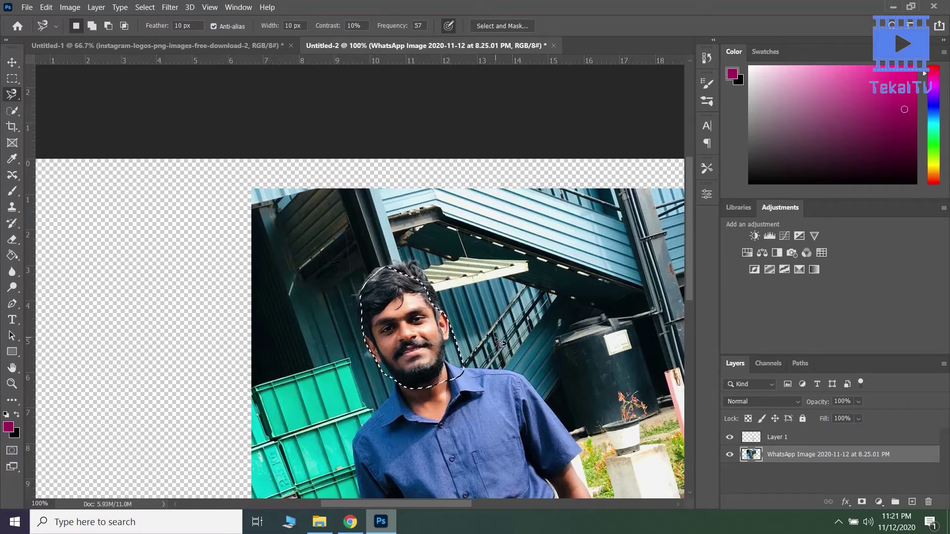
# Delete the selected head area from the photo to show the feathered edge, and undo the deletion.
pyautogui.press('Delete')
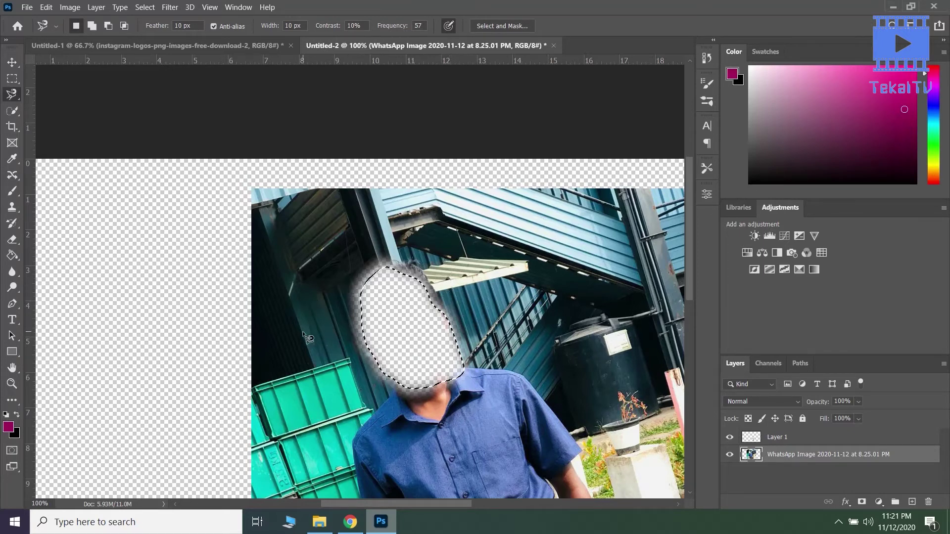
pyautogui.hotkey('ctrl', 'z')
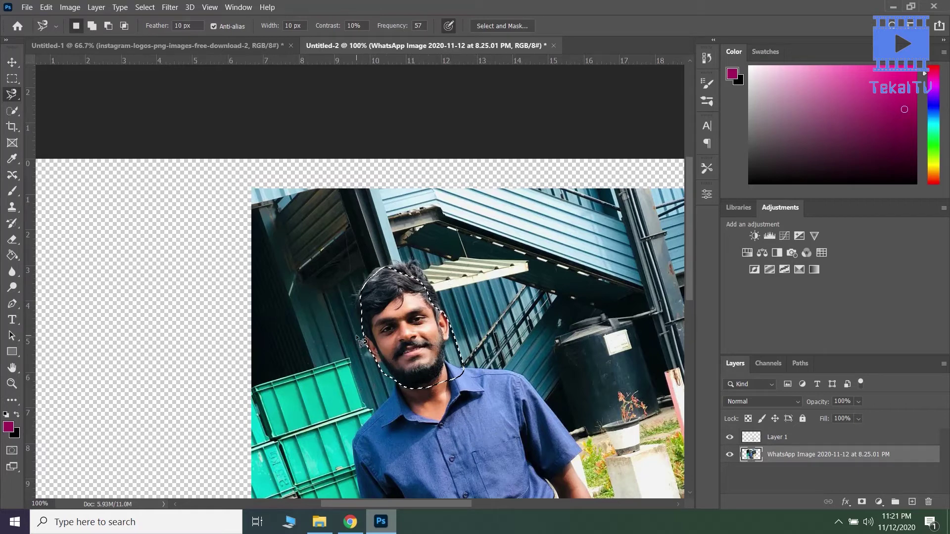
# Copy the selected head to a new layer, shift the copy onto the empty canvas beside the photo, and undo the move.
pyautogui.hotkey('ctrl', 'j')
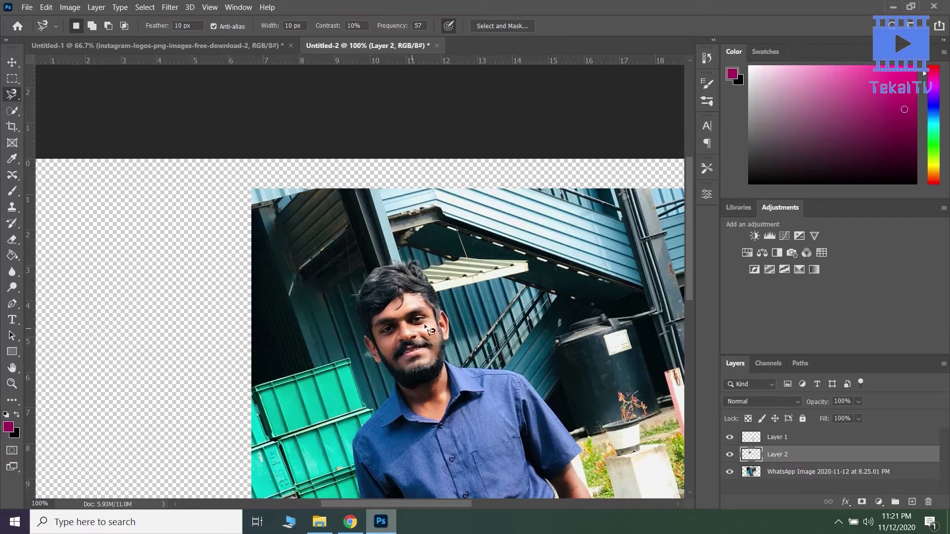
pyautogui.press('v')
pyautogui.moveTo(395, 352)
pyautogui.mouseDown()
pyautogui.moveTo(147, 355)
pyautogui.moveTo(146, 319)
pyautogui.mouseUp()
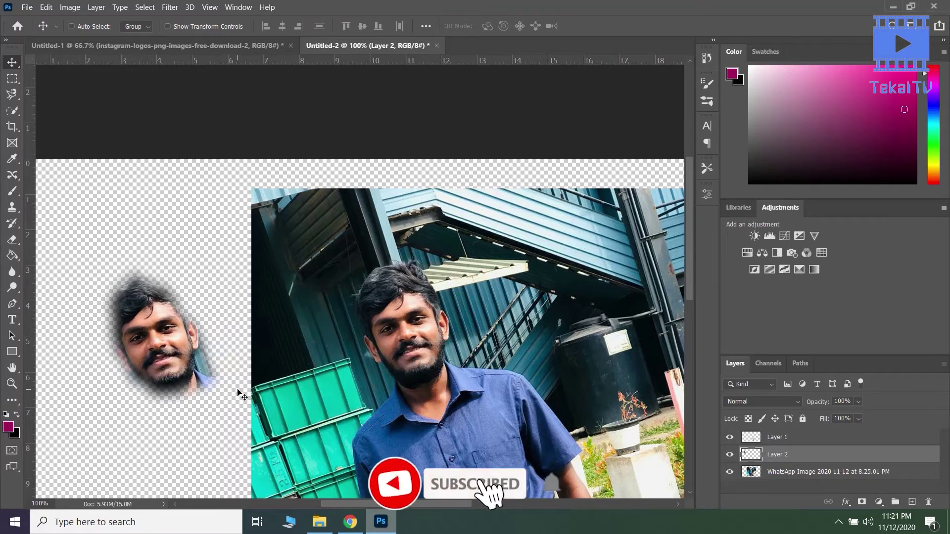
pyautogui.hotkey('ctrl', 'z')
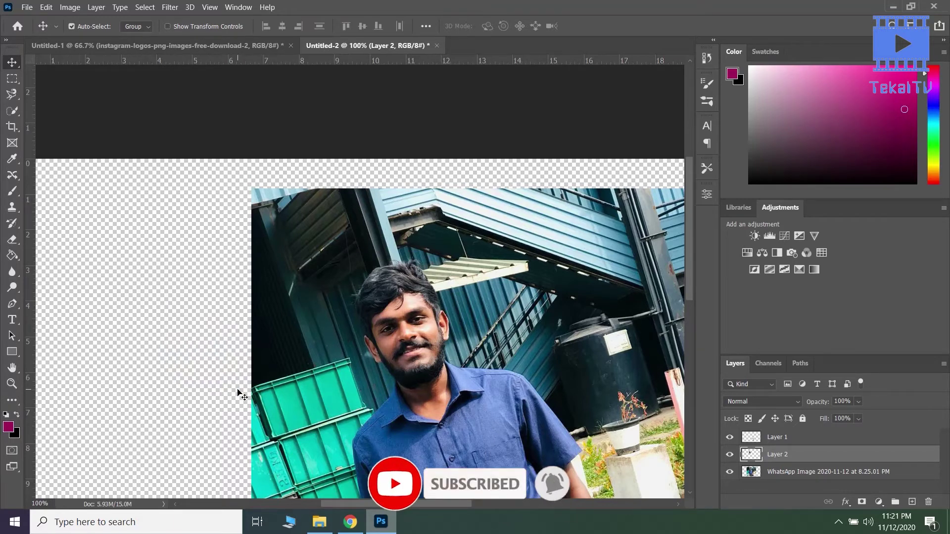
# Delete Layer 2 and Layer 1, leaving only the photo layer.
pyautogui.press('z')
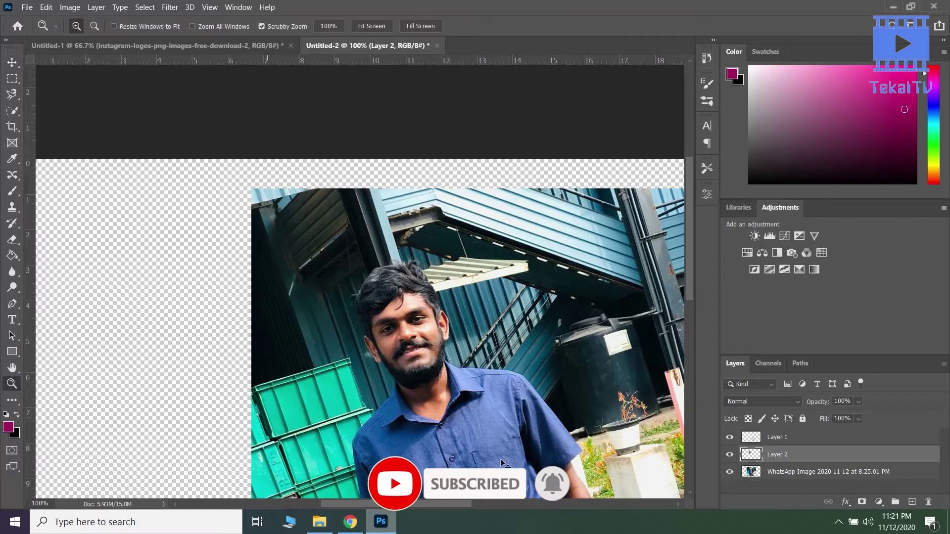
pyautogui.press('Delete')
pyautogui.click(787, 441)
pyautogui.press('Delete')
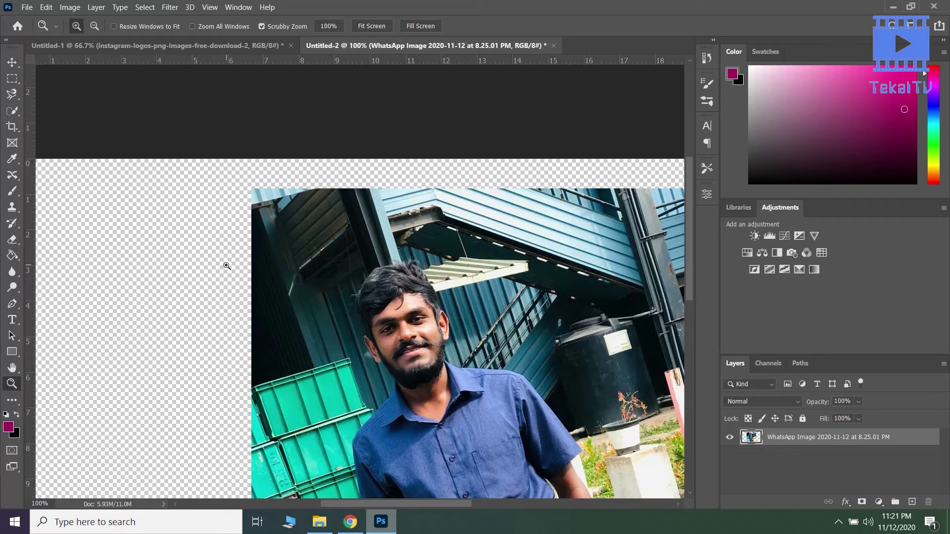
# Compare the options of the Polygonal Lasso, Lasso and Magnetic Lasso tools by activating each in turn.
pyautogui.click(13, 94)
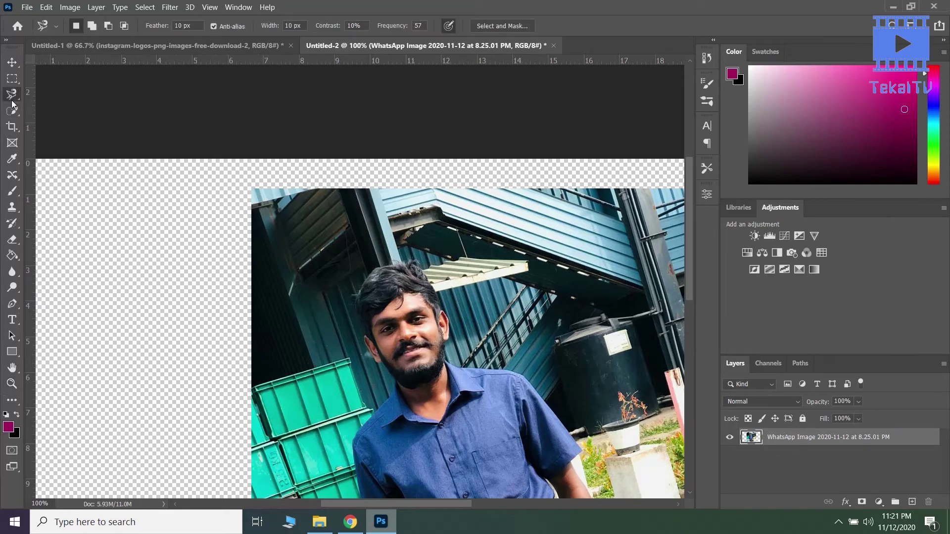
pyautogui.rightClick(12, 94)
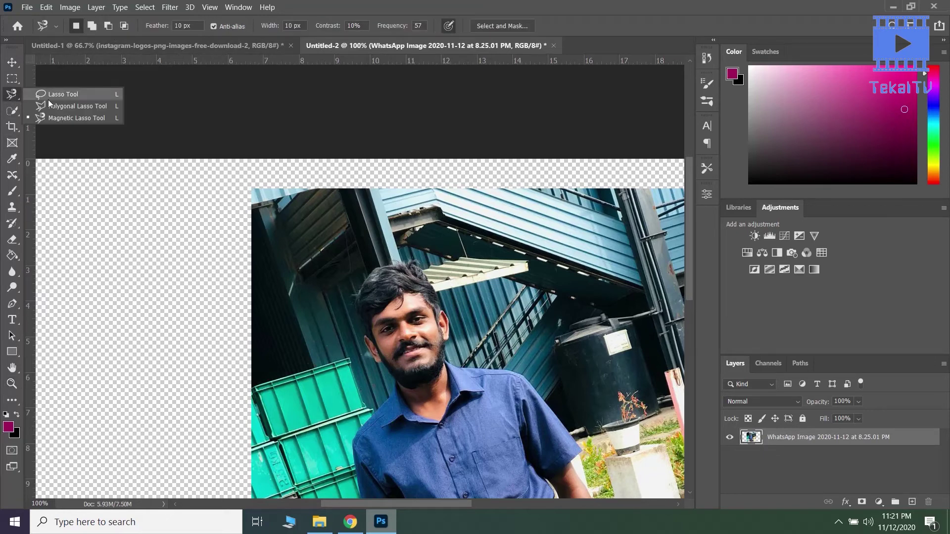
pyautogui.click(58, 109)
pyautogui.rightClick(18, 94)
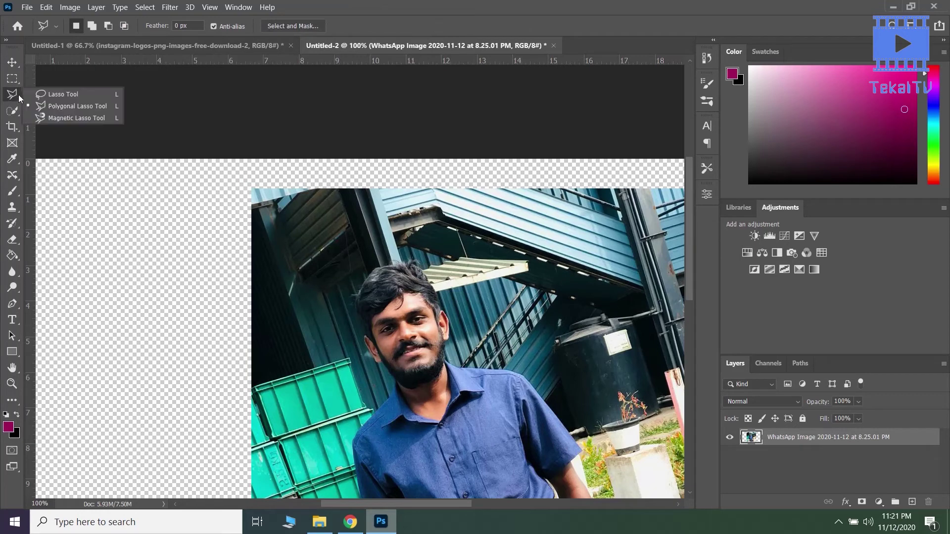
pyautogui.click(79, 94)
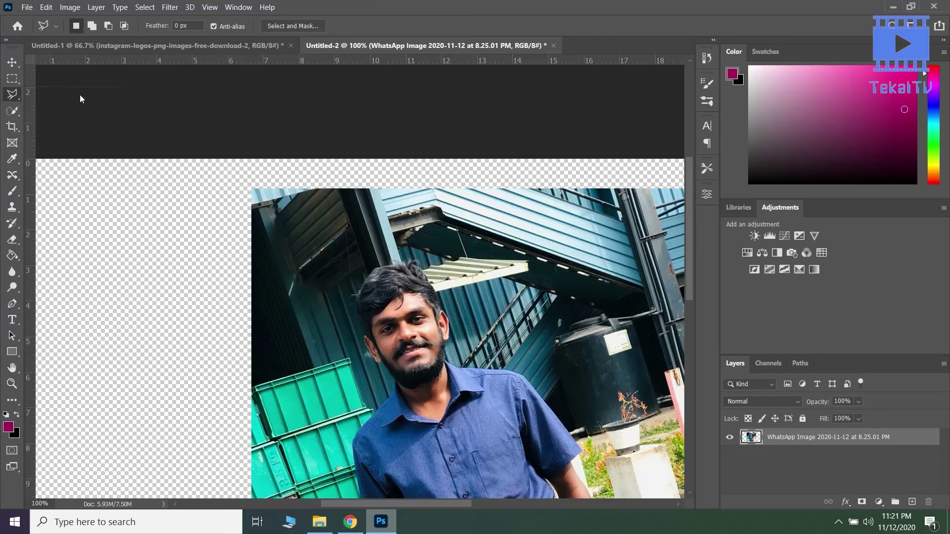
pyautogui.rightClick(16, 99)
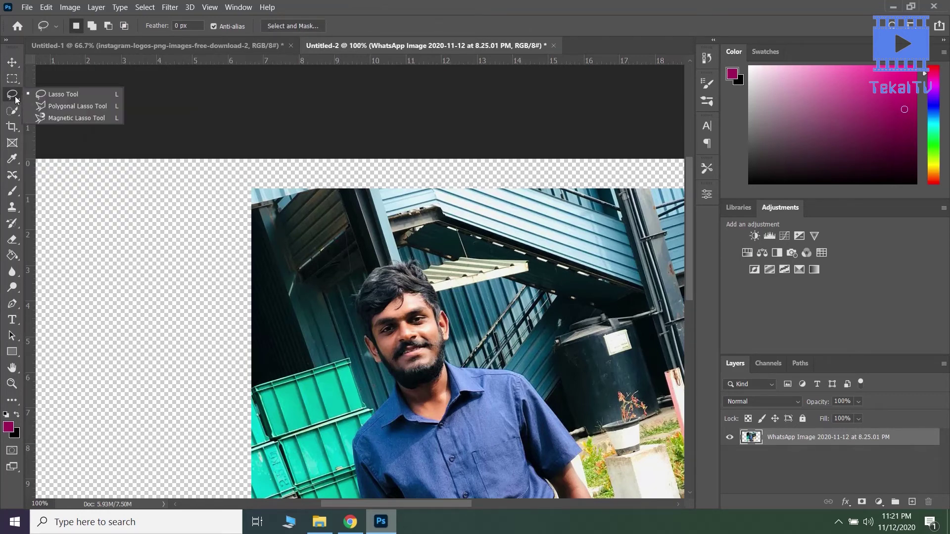
pyautogui.click(54, 117)
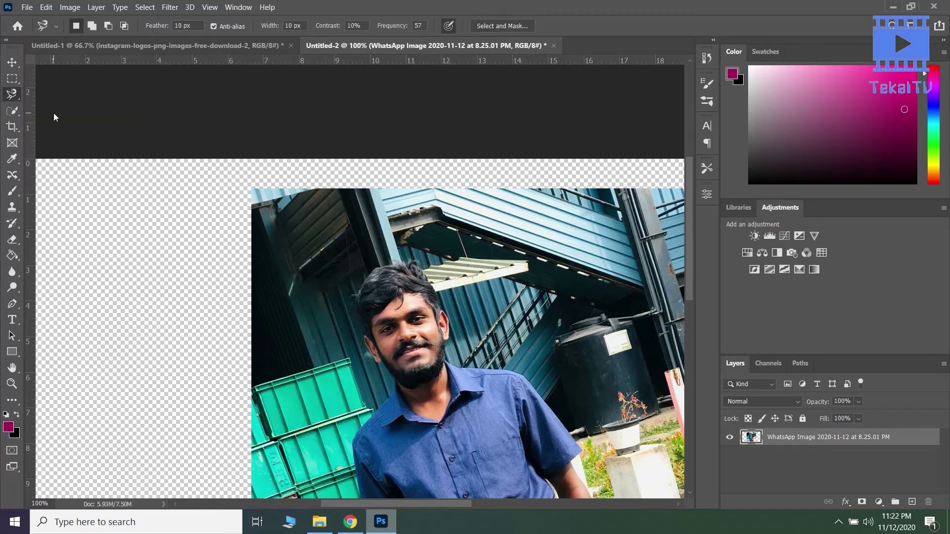
# Switch to the plain Lasso Tool to review its options, and return to the Magnetic Lasso Tool.
pyautogui.rightClick(15, 93)
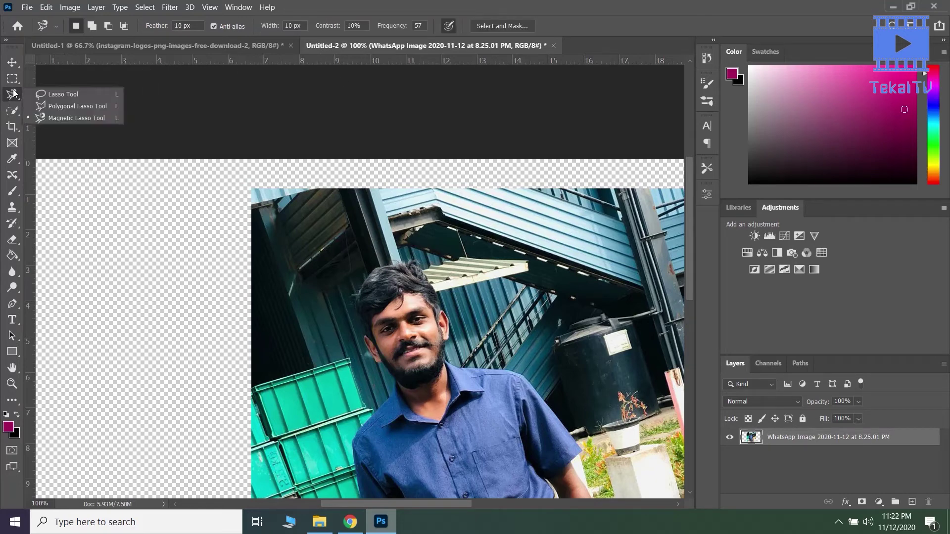
pyautogui.click(56, 94)
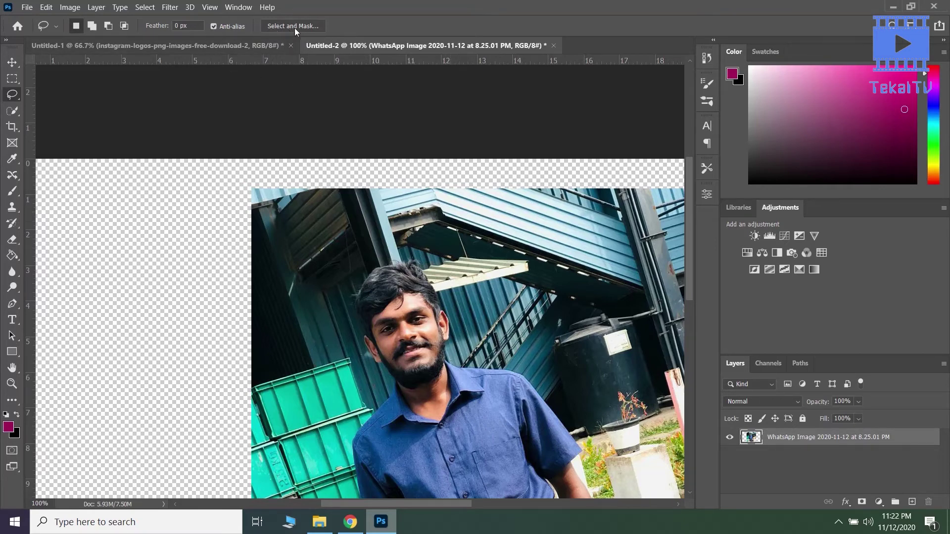
pyautogui.rightClick(13, 95)
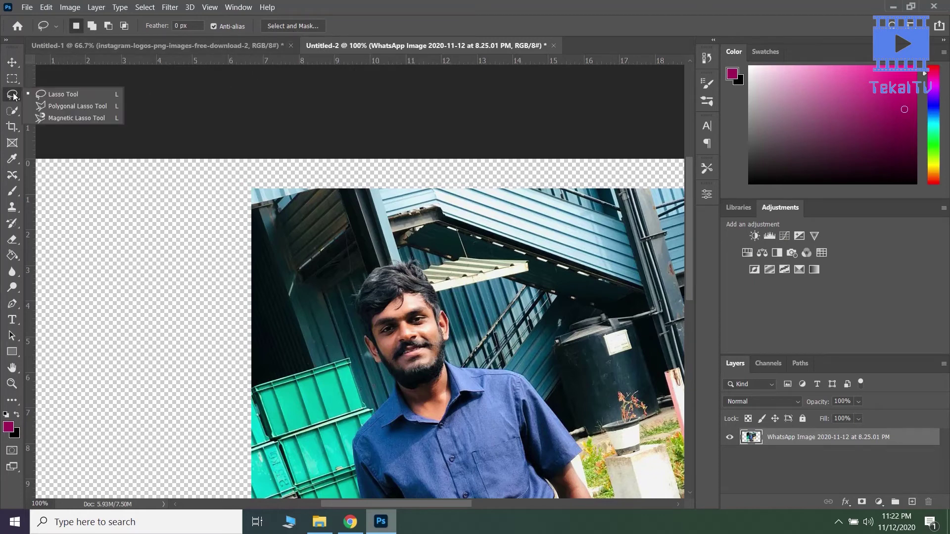
pyautogui.click(64, 118)
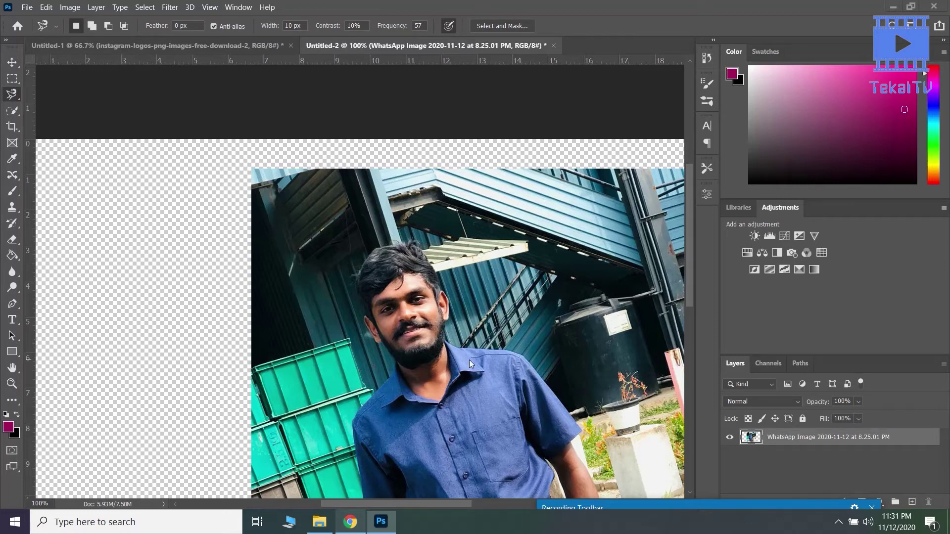
# Try tracing the head at 300% zoom from the ear up to the hair with a 10 px Magnetic Lasso width, and discard the path.
pyautogui.press('z')
pyautogui.click(444, 318)
pyautogui.click(452, 314)
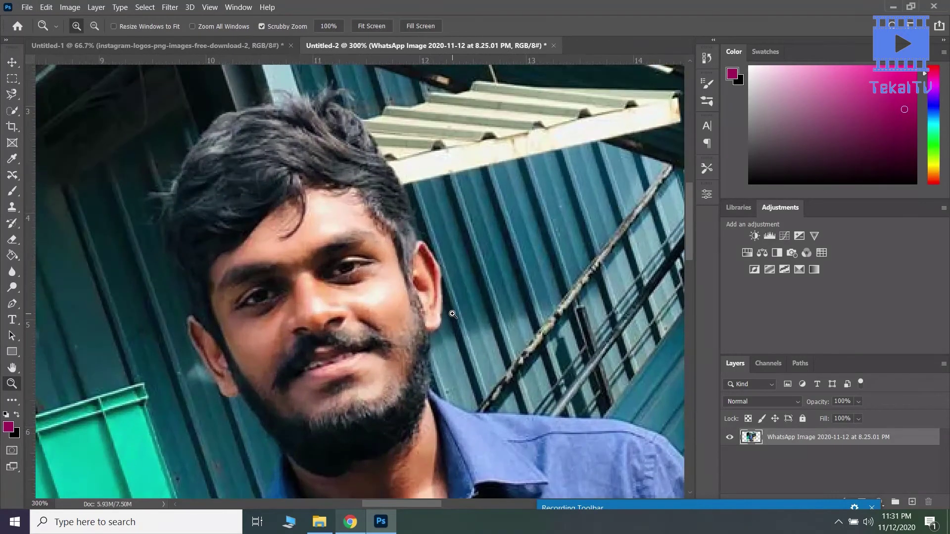
pyautogui.press('l')
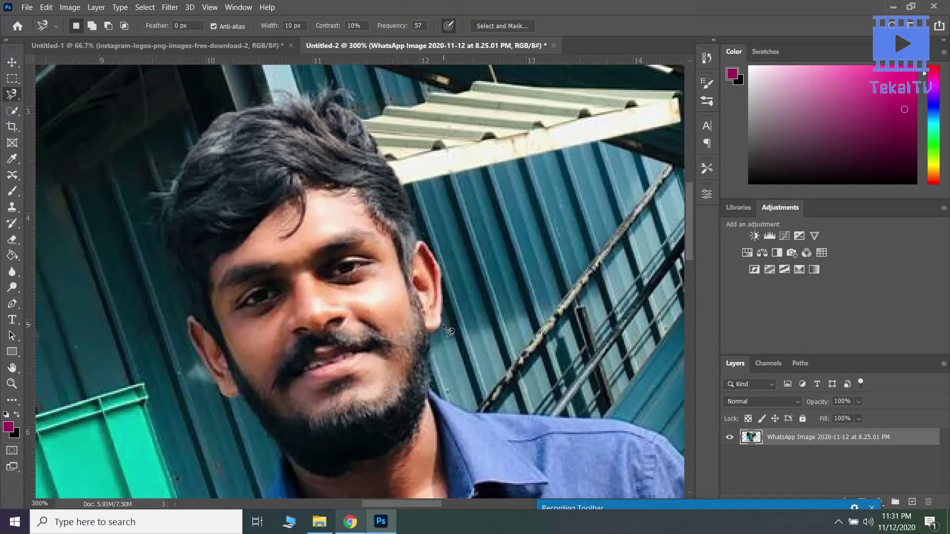
pyautogui.click(441, 323)
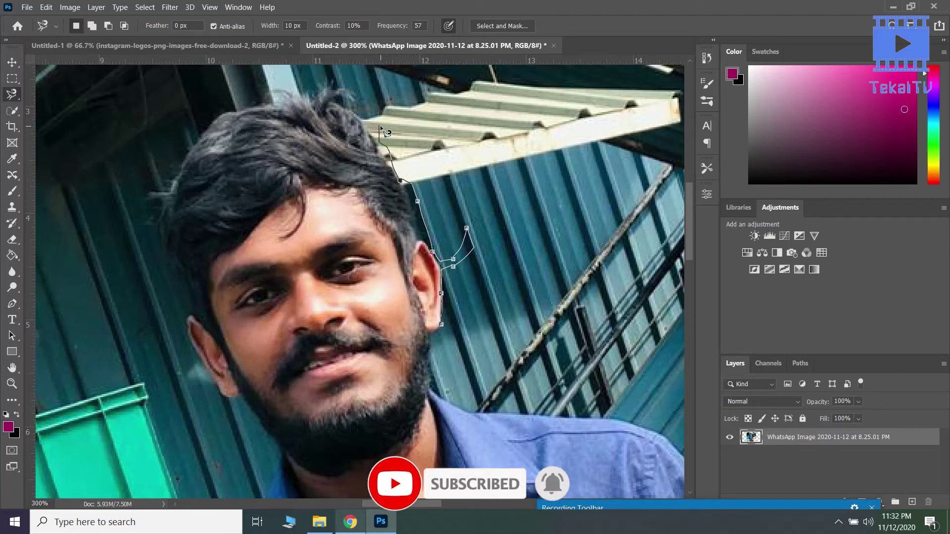
pyautogui.press('Escape')
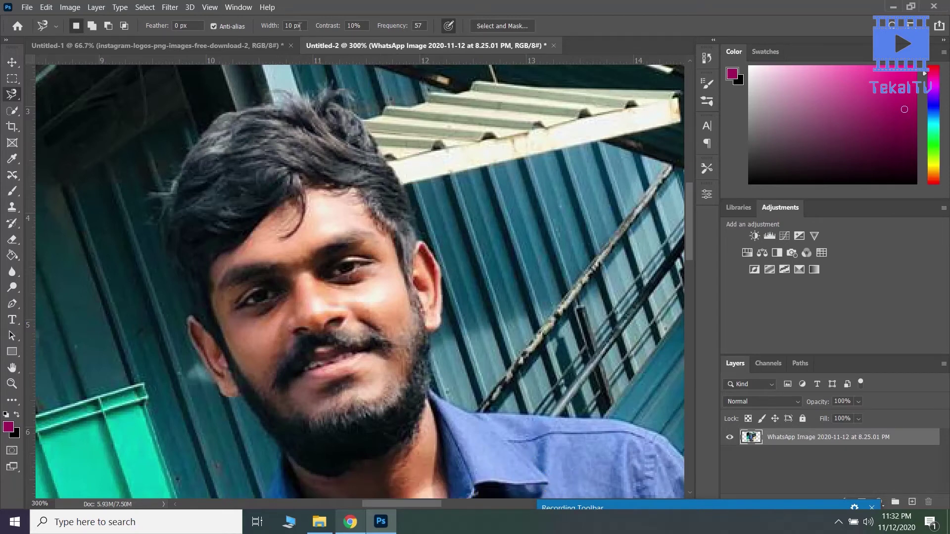
# Set the Magnetic Lasso width to 50 px, try tracing from the ear up to the hair, and discard the path.
pyautogui.click(292, 25)
pyautogui.write('50')
pyautogui.click(421, 159)
pyautogui.click(443, 321)
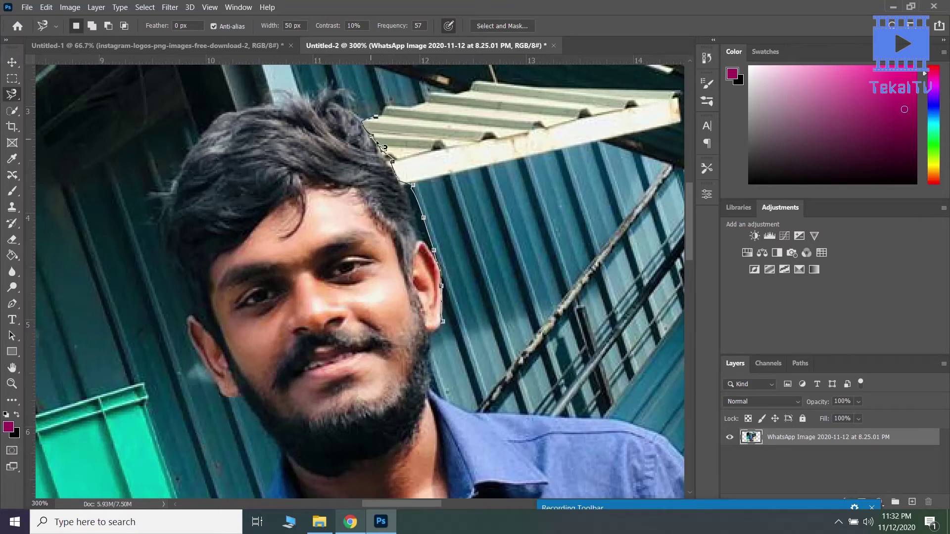
pyautogui.press('Escape')
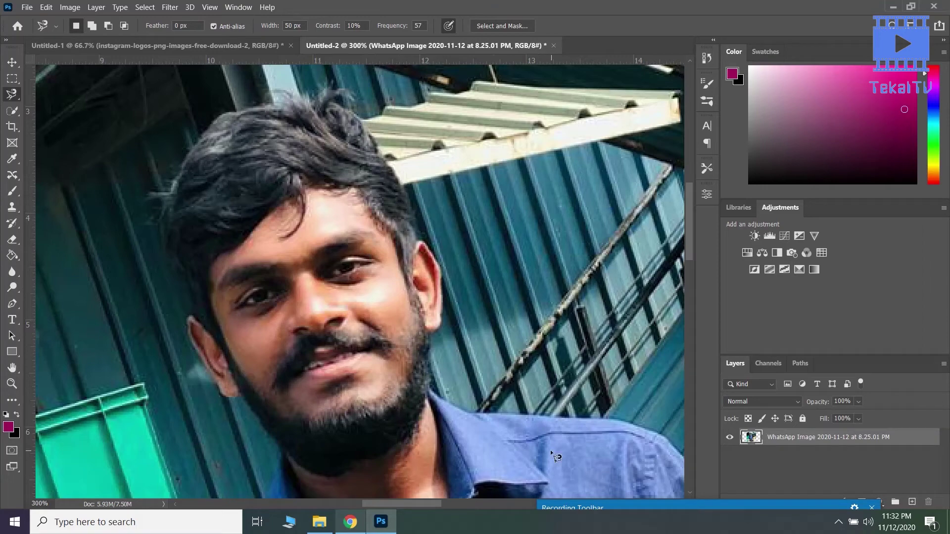
# Try tracing the outer and inner edges of the forearm above the watch with the 50 px width, and discard both attempts.
pyautogui.press('space')
pyautogui.moveTo(550, 449); pyautogui.dragTo(403, 159)
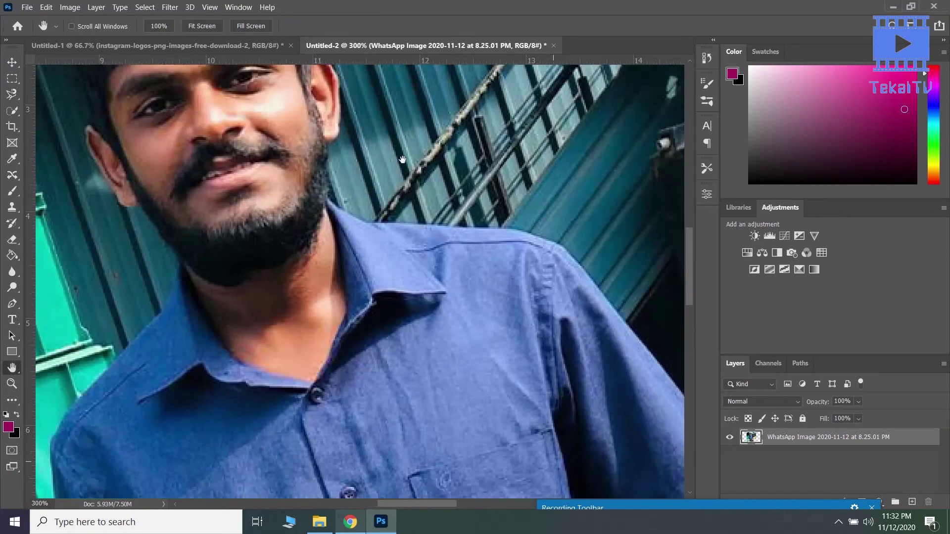
pyautogui.moveTo(629, 369); pyautogui.dragTo(399, 195)
pyautogui.moveTo(518, 403); pyautogui.dragTo(585, 473)
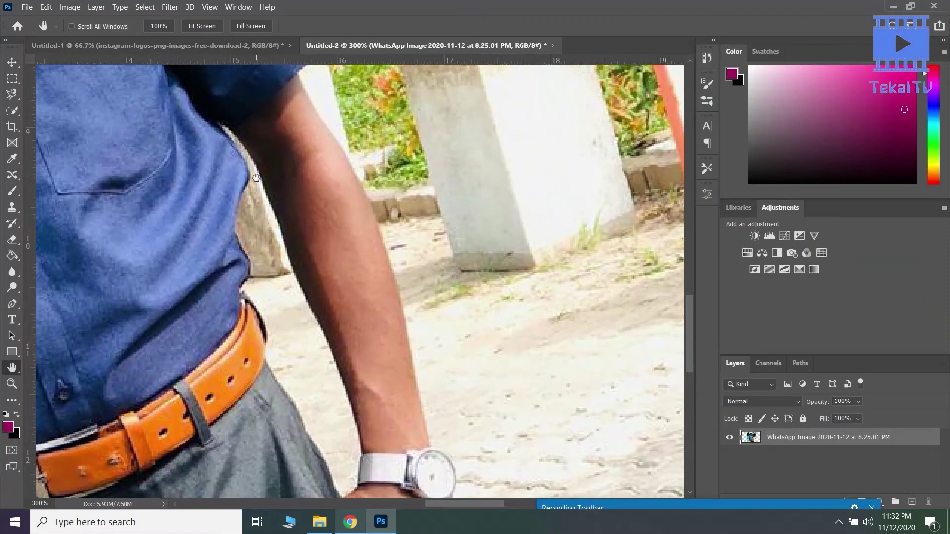
pyautogui.click(422, 408)
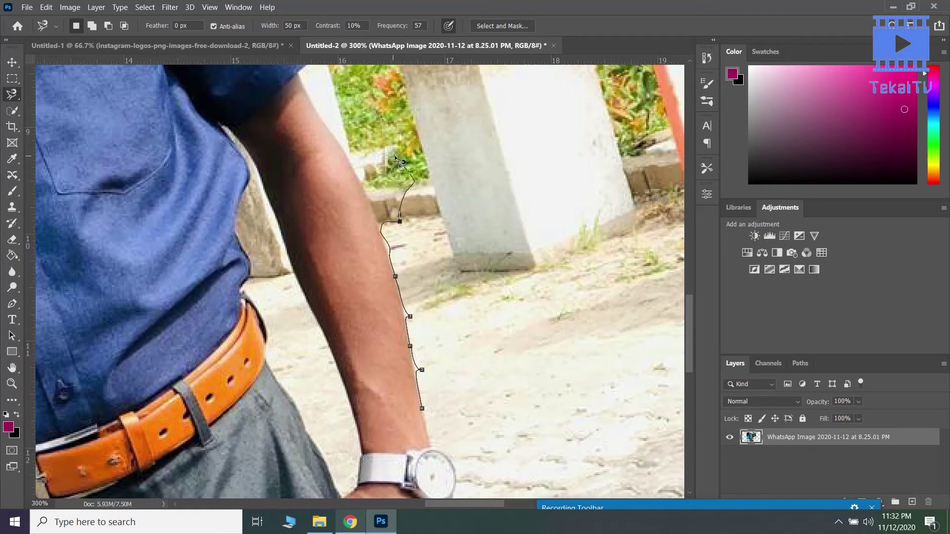
pyautogui.click(423, 410)
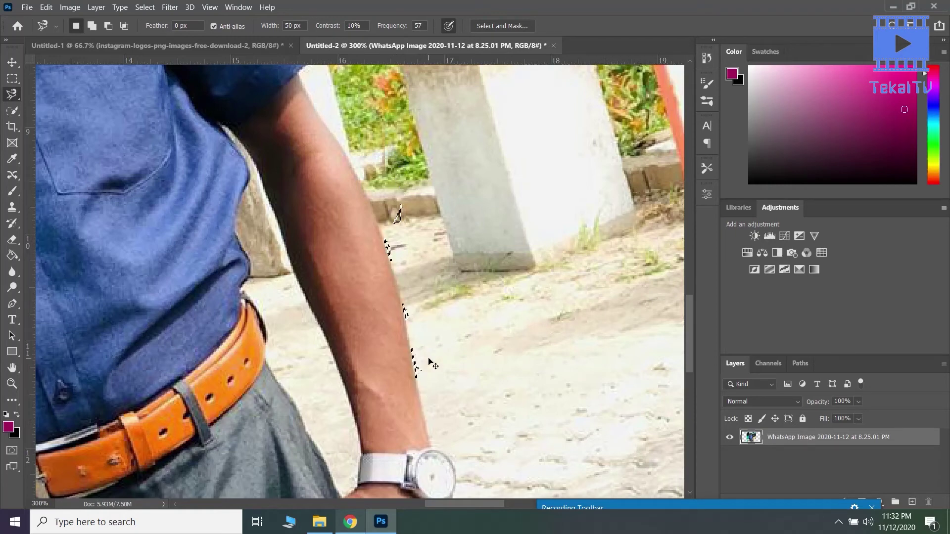
pyautogui.hotkey('ctrl', 'd')
pyautogui.click(360, 443)
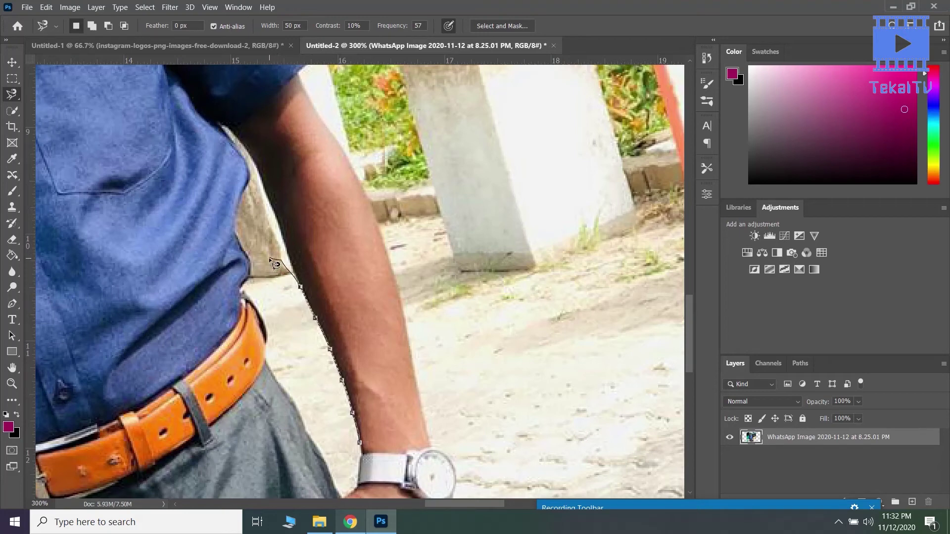
pyautogui.press('Escape')
# Set the Magnetic Lasso width to 10 px and trace a closed selection along the forearm's outer edge above the watch.
pyautogui.write('10')
pyautogui.click(428, 430)
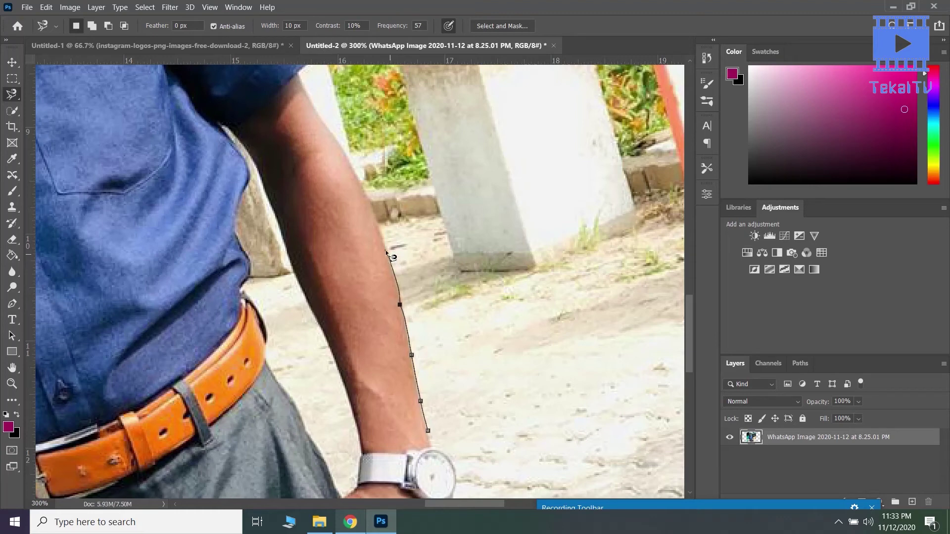
pyautogui.click(372, 211)
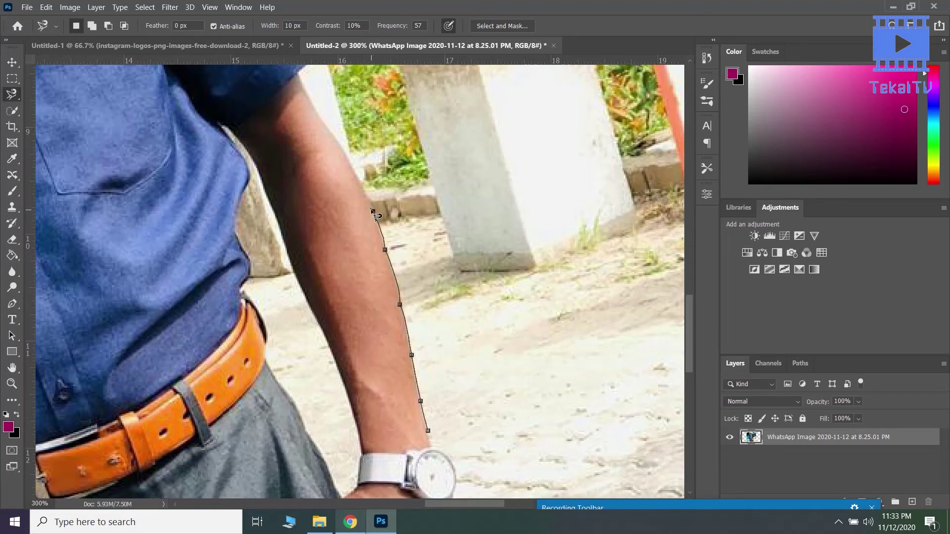
pyautogui.click(429, 432)
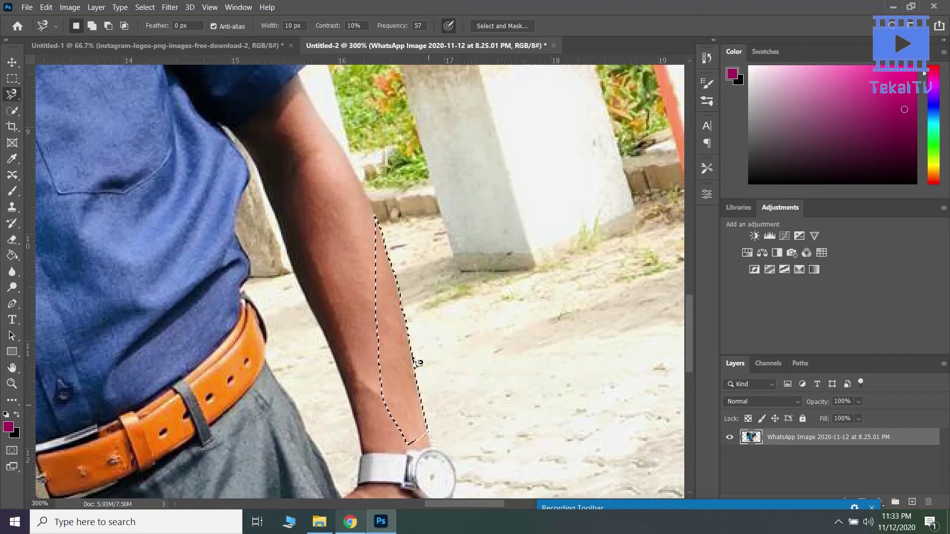
# Set the Magnetic Lasso contrast to 100% and trace a closed selection around the whole forearm, from the watch up to the sleeve.
pyautogui.click(368, 25)
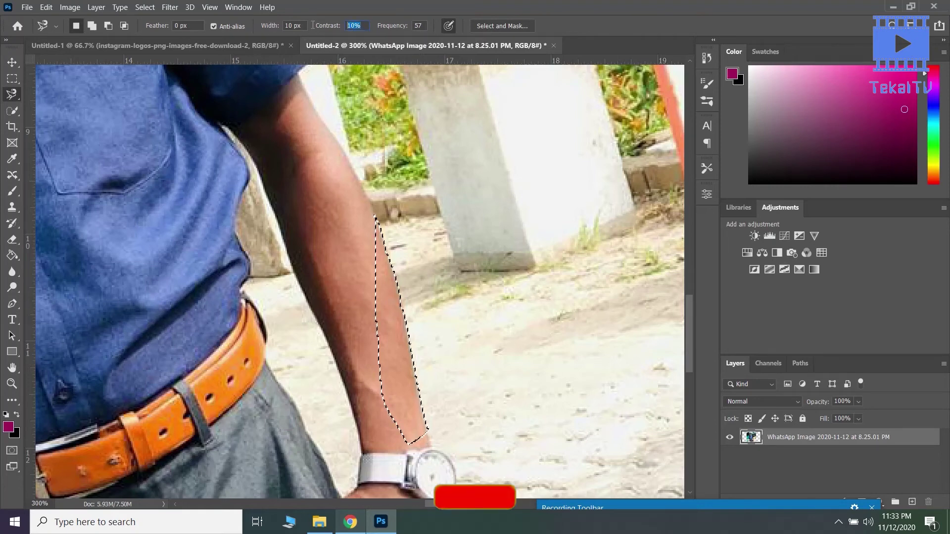
pyautogui.write('100')
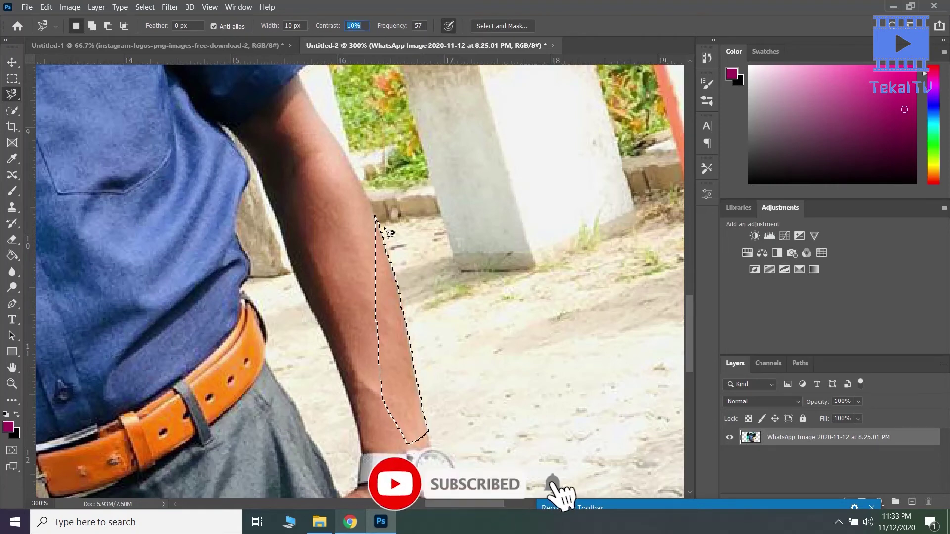
pyautogui.click(391, 364)
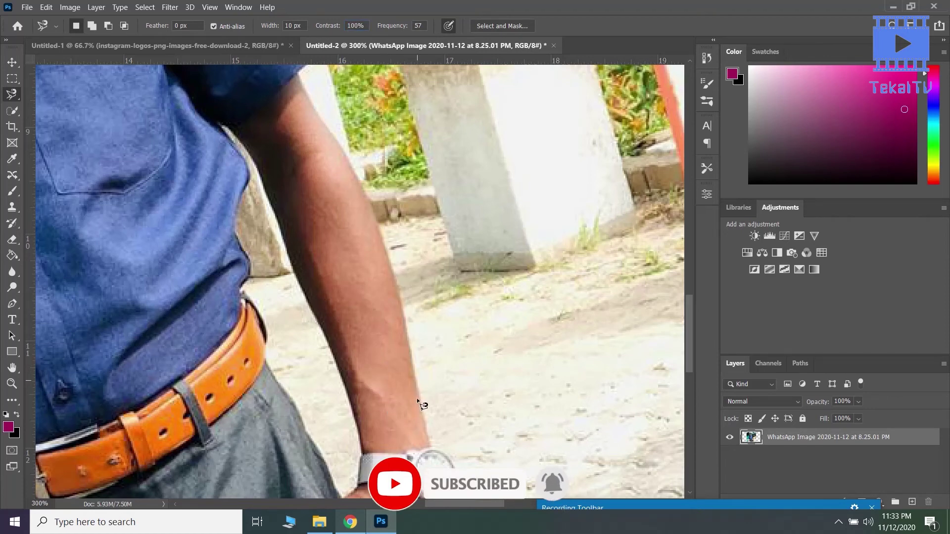
pyautogui.click(428, 439)
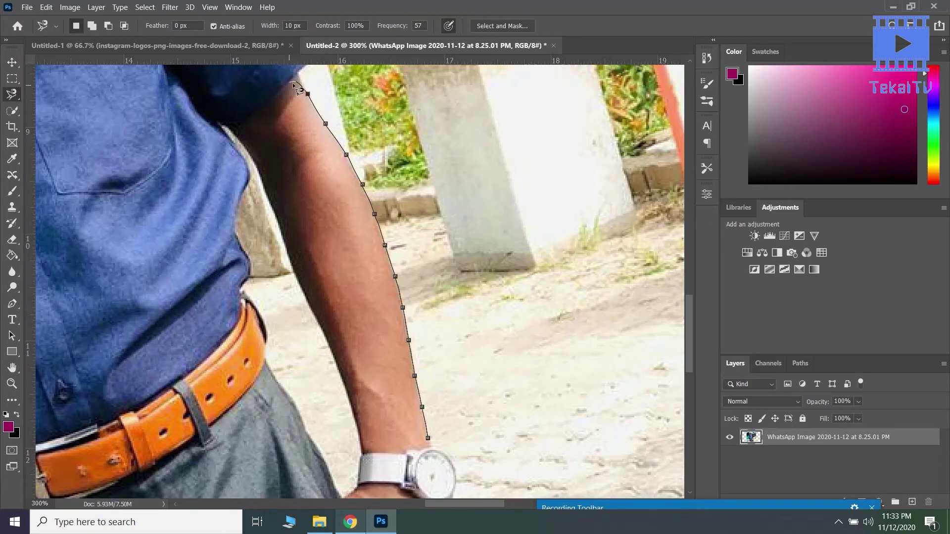
pyautogui.click(296, 75)
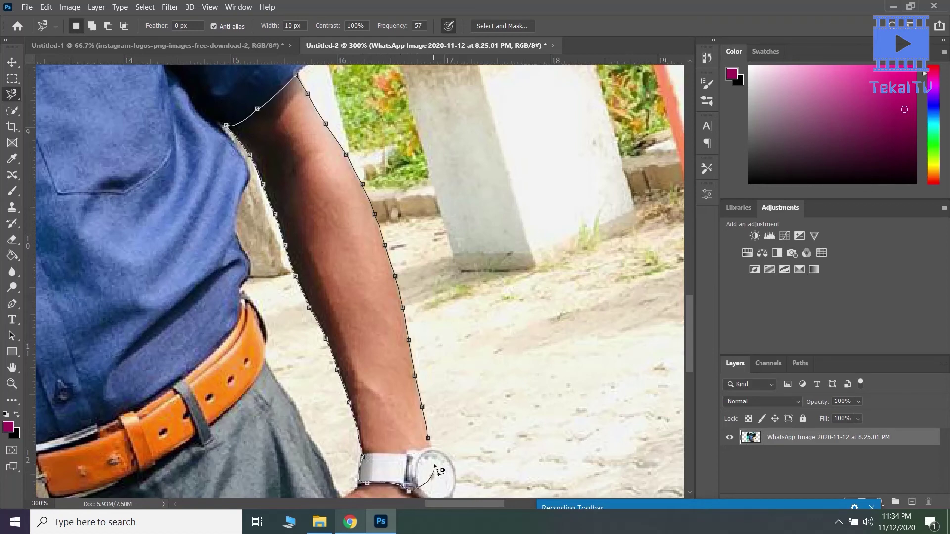
pyautogui.click(434, 445)
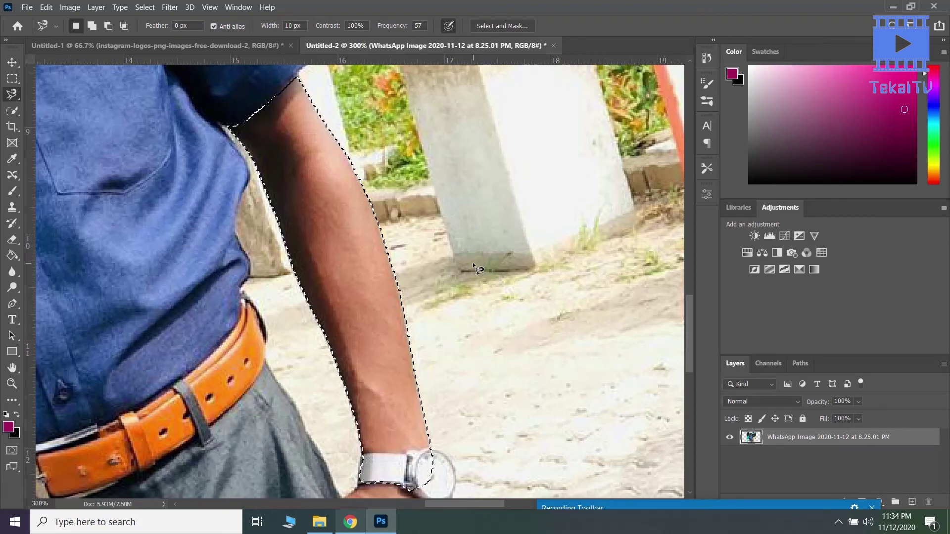
pyautogui.click(437, 285)
pyautogui.press('Escape')
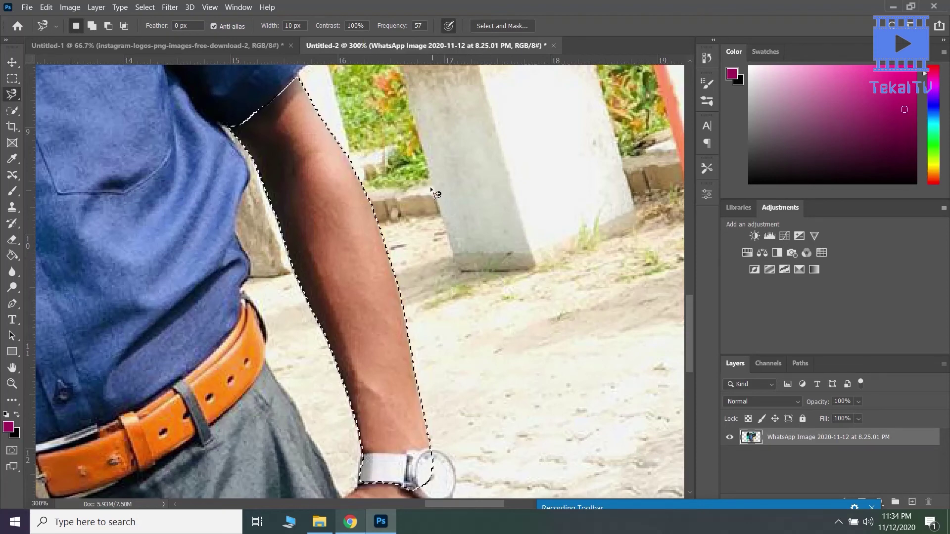
# Set the Magnetic Lasso frequency to 100 and retrace a closed selection around the forearm from the watch to the sleeve.
pyautogui.doubleClick(419, 25)
pyautogui.write('100')
pyautogui.press('Return')
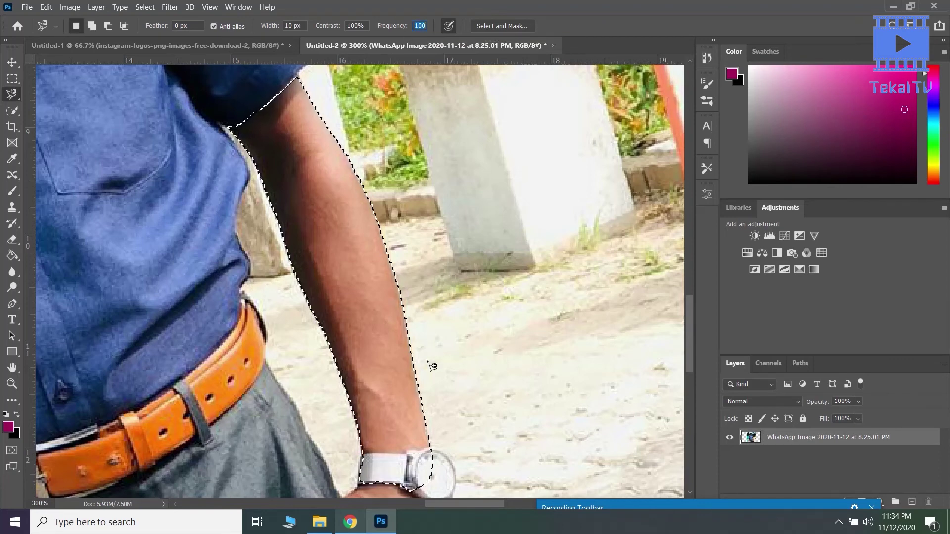
pyautogui.click(432, 442)
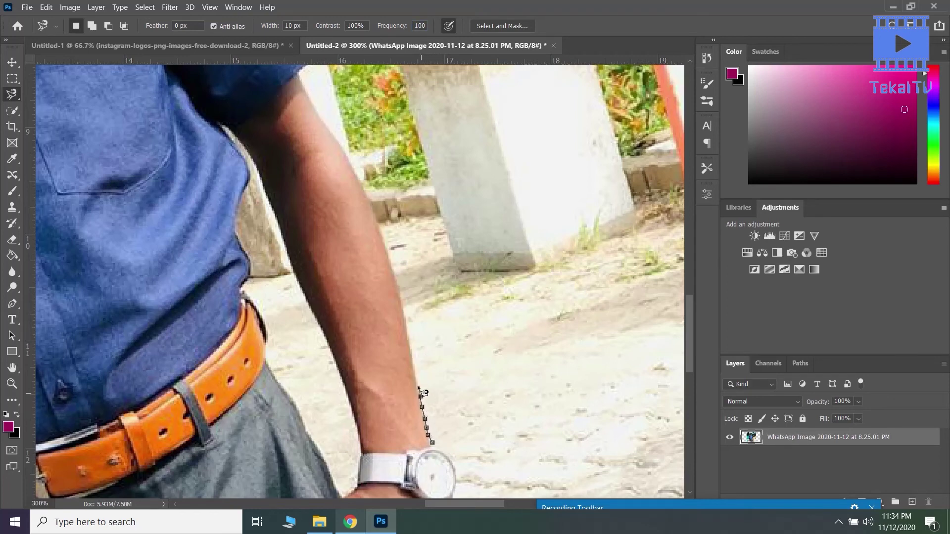
pyautogui.moveTo(407, 324); pyautogui.dragTo(400, 288)
pyautogui.moveTo(383, 241); pyautogui.dragTo(379, 222)
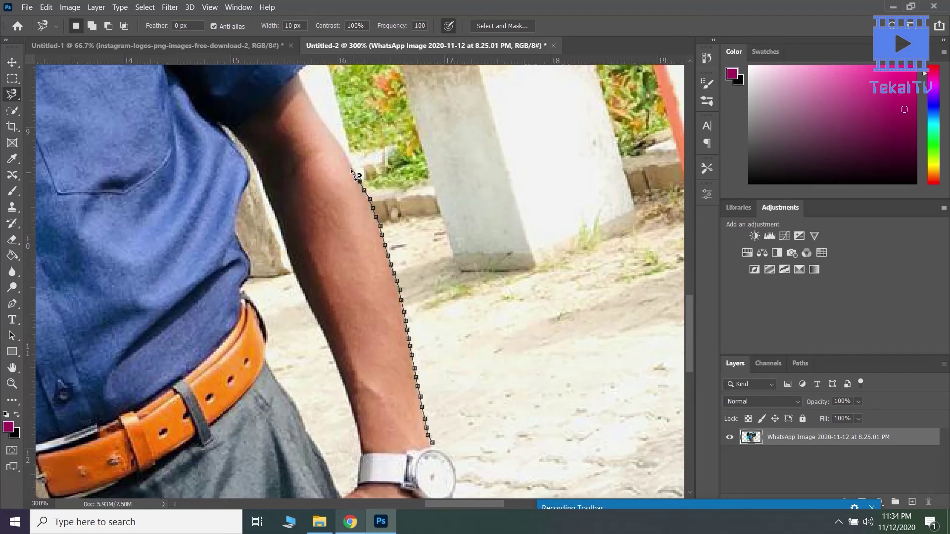
pyautogui.moveTo(346, 150)
pyautogui.mouseDown()
pyautogui.moveTo(303, 79)
pyautogui.moveTo(231, 141)
pyautogui.moveTo(267, 194)
pyautogui.moveTo(346, 381)
pyautogui.moveTo(361, 492)
pyautogui.moveTo(388, 485)
pyautogui.moveTo(417, 497)
pyautogui.moveTo(438, 453)
pyautogui.mouseUp()
pyautogui.click(434, 447)
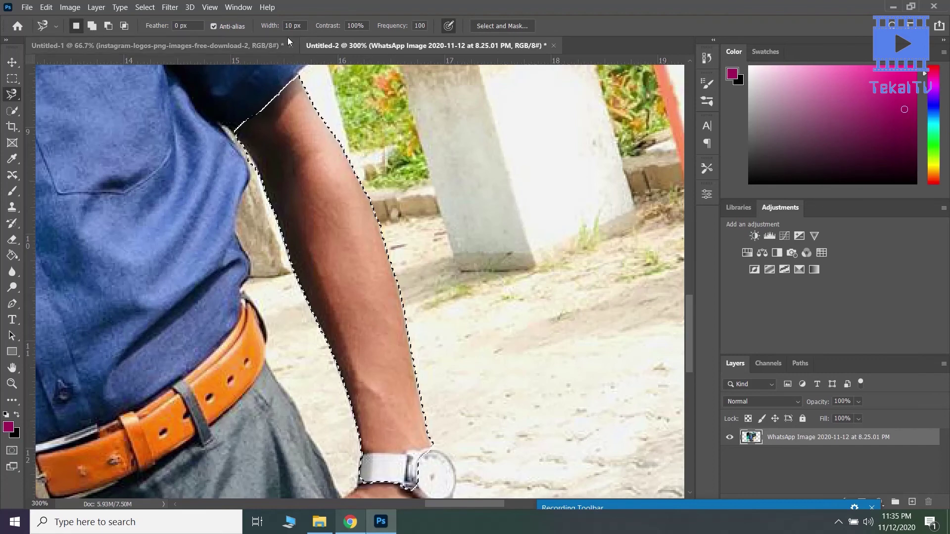
# Set the Magnetic Lasso width to 50 px, try tracing the forearm's outer edge from the watch upward, and discard the selection.
pyautogui.click(305, 26)
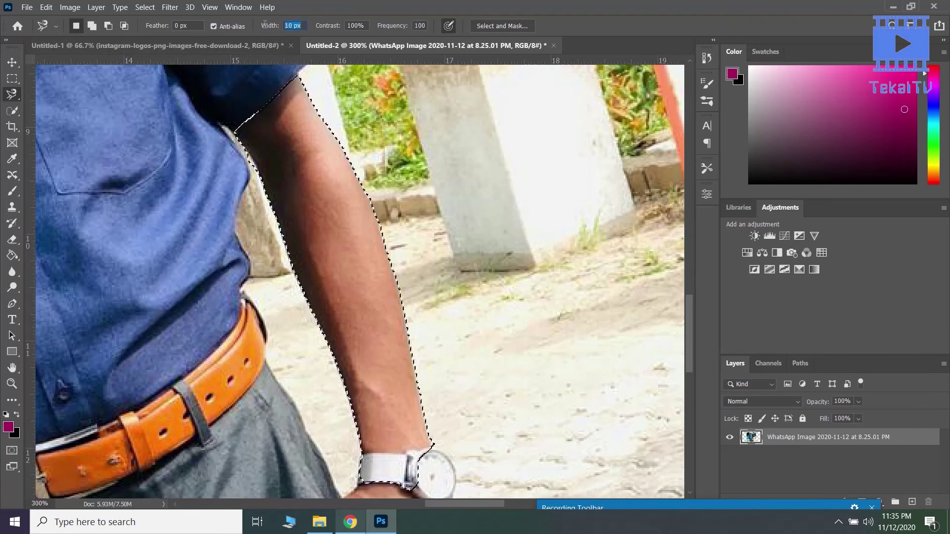
pyautogui.write('50')
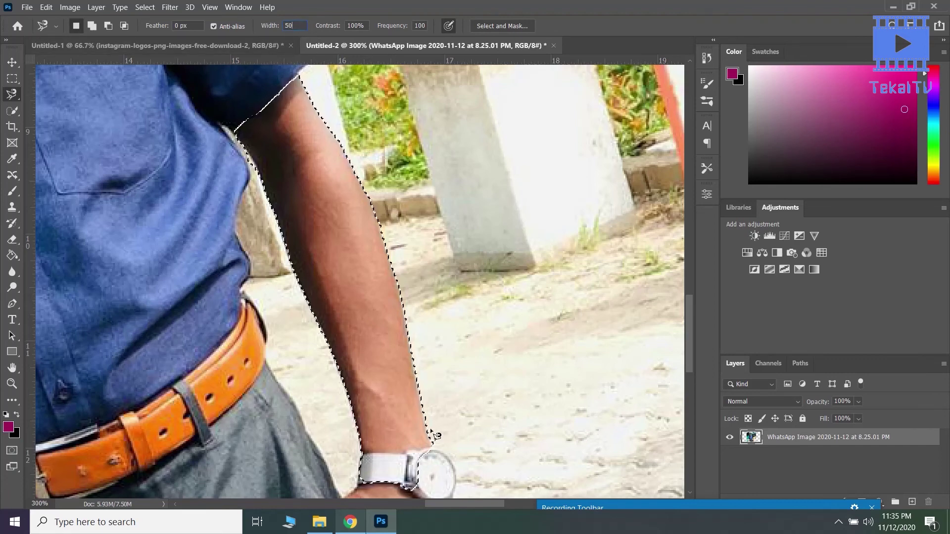
pyautogui.click(427, 431)
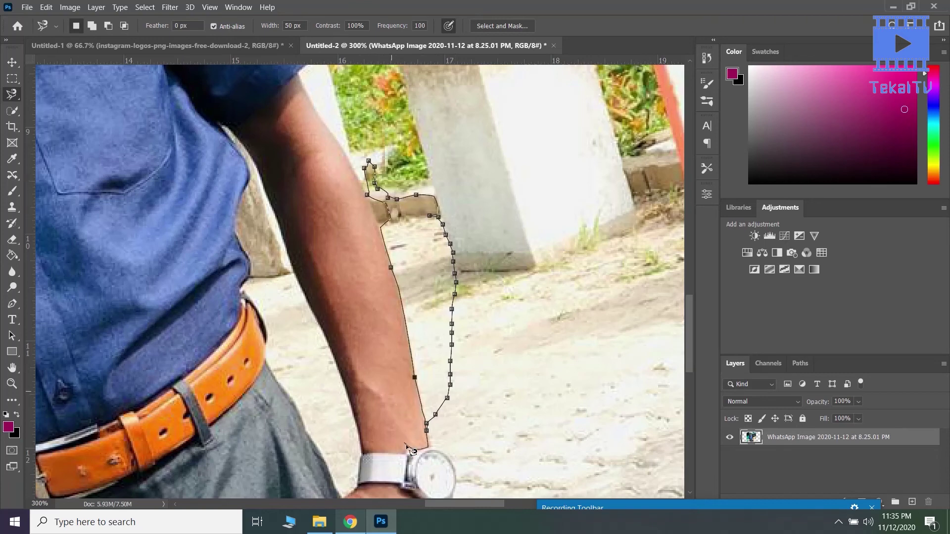
pyautogui.click(428, 432)
pyautogui.click(429, 424)
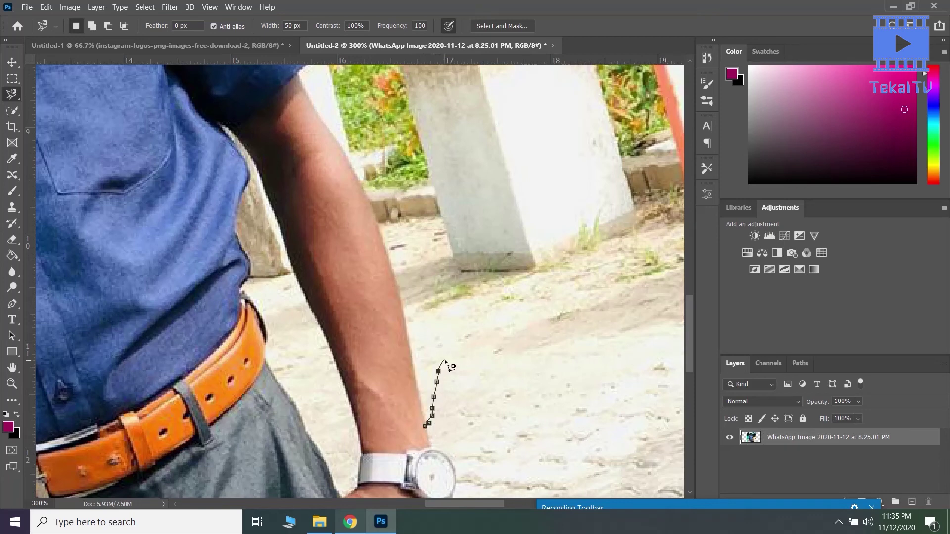
pyautogui.press('Escape')
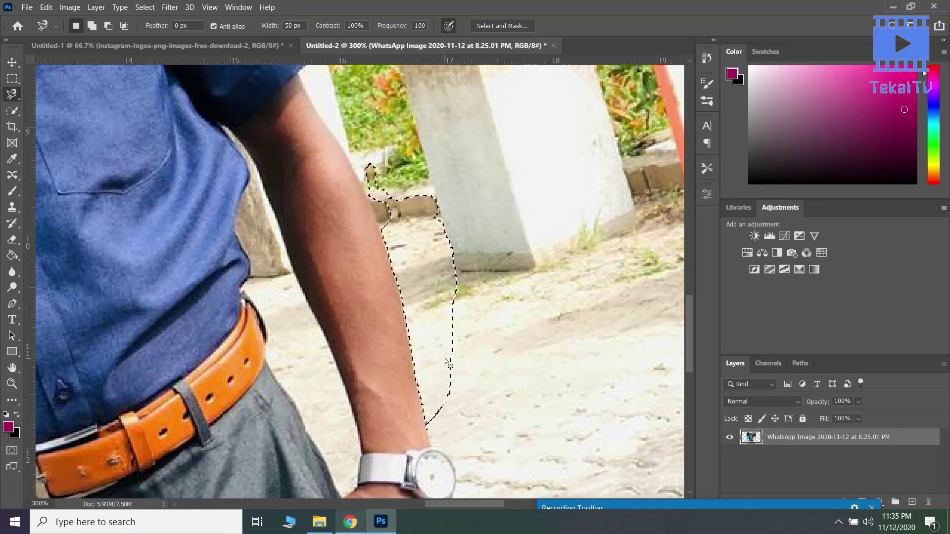
pyautogui.hotkey('ctrl', 'd')
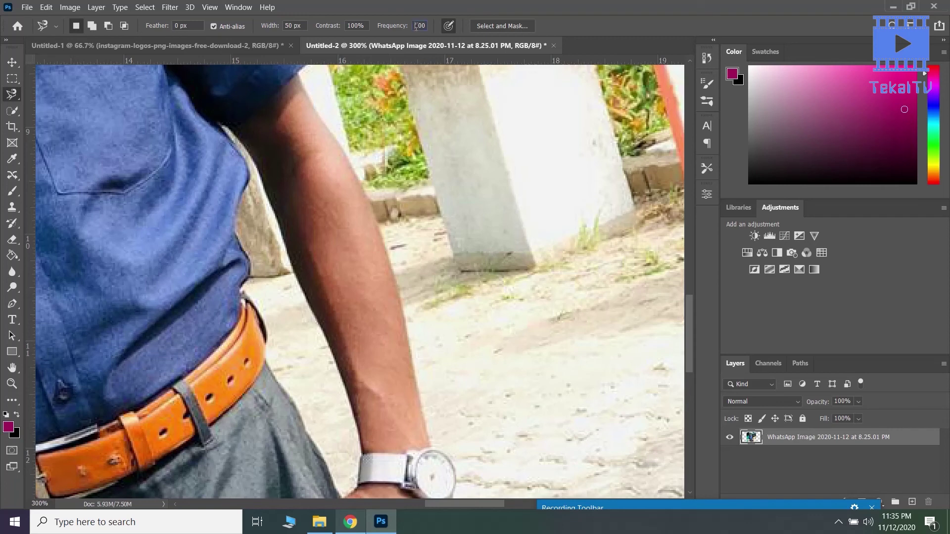
# Set the frequency to 10 and try tracing the forearm's outer edge with the 50 px width.
pyautogui.write('10')
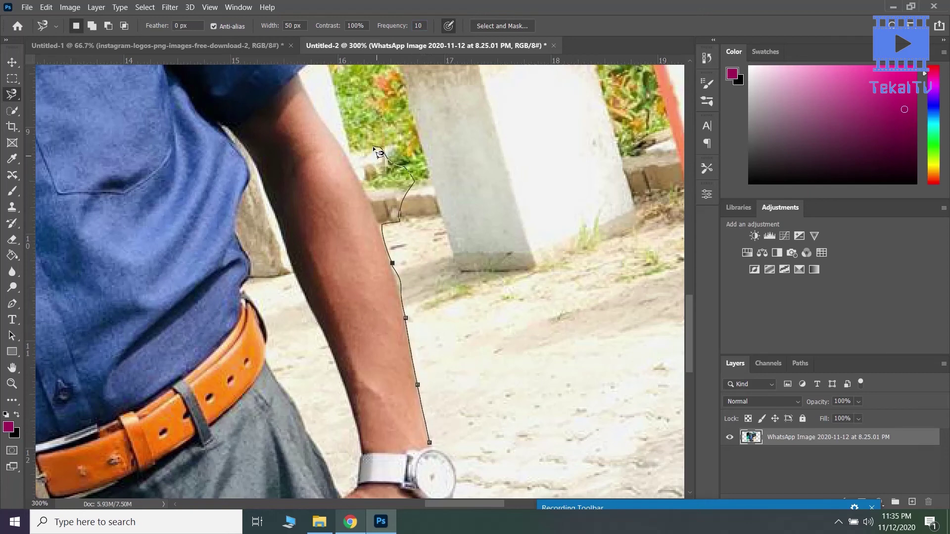
pyautogui.click(429, 443)
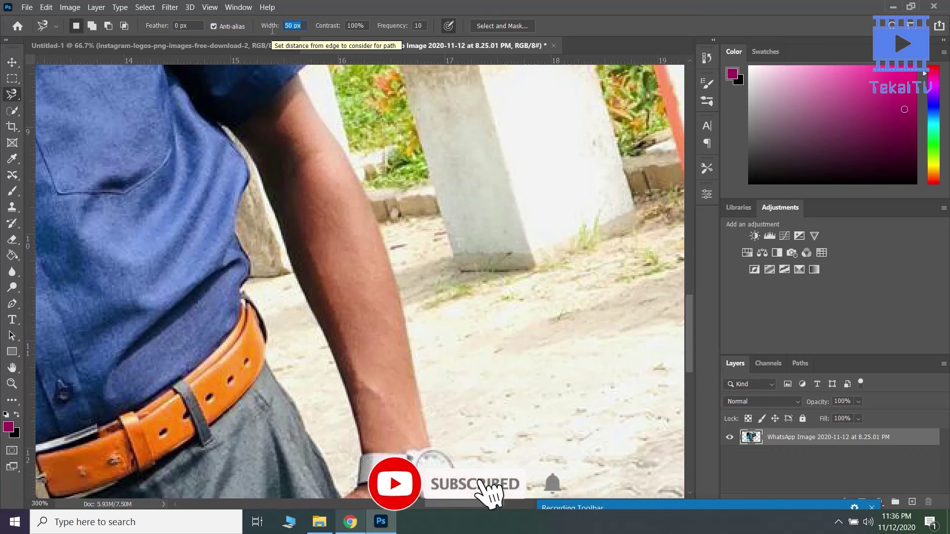
# Set the Magnetic Lasso width to 10 px and frequency to 60, and trace a closed selection around the forearm above the watch.
pyautogui.write('10')
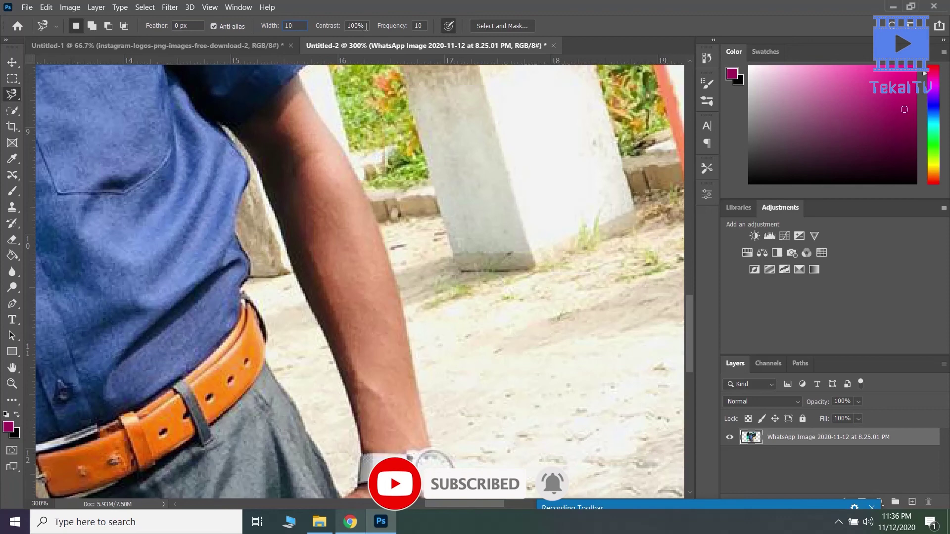
pyautogui.press('Return')
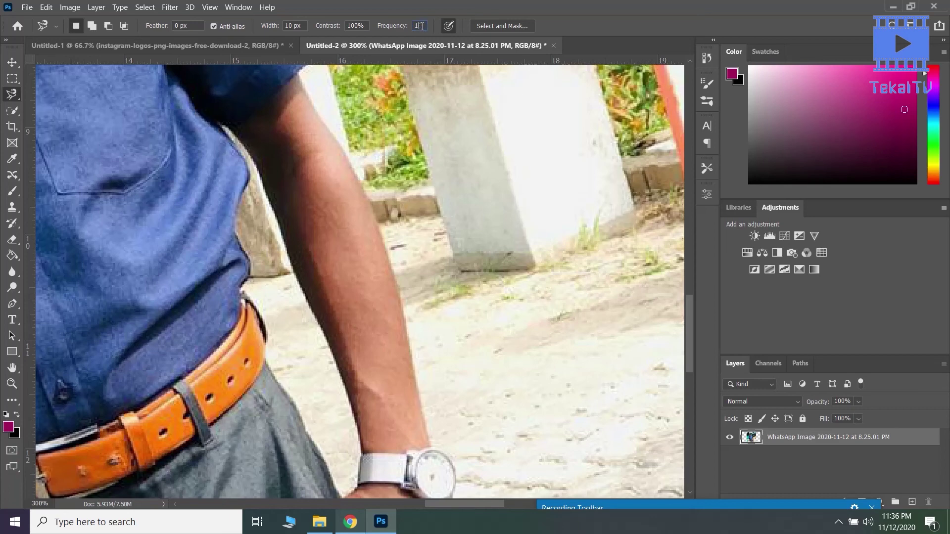
pyautogui.press('BackSpace')
pyautogui.write('60')
pyautogui.moveTo(420, 406); pyautogui.dragTo(387, 250)
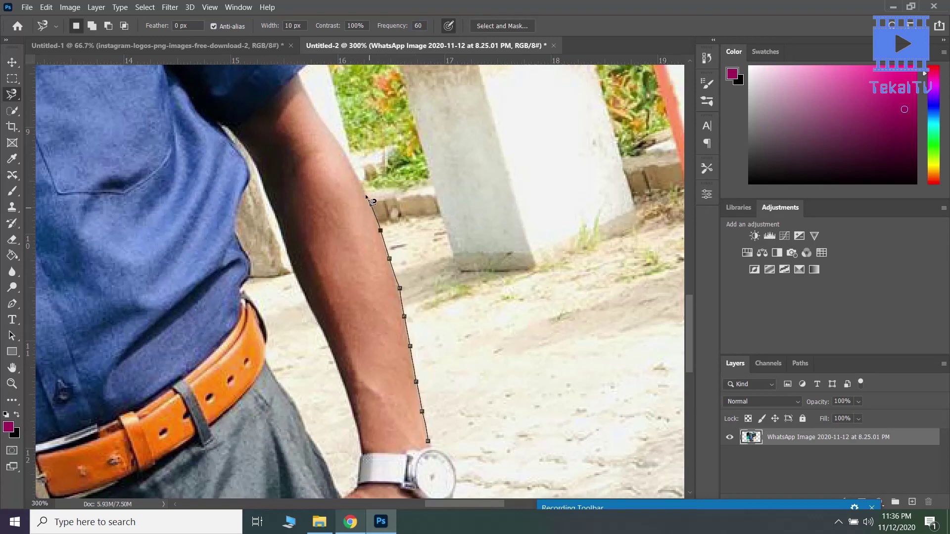
pyautogui.moveTo(367, 196); pyautogui.dragTo(314, 108)
pyautogui.moveTo(293, 74)
pyautogui.mouseDown()
pyautogui.moveTo(252, 123)
pyautogui.moveTo(223, 125)
pyautogui.moveTo(262, 177)
pyautogui.moveTo(311, 337)
pyautogui.moveTo(348, 384)
pyautogui.moveTo(360, 449)
pyautogui.moveTo(408, 461)
pyautogui.moveTo(429, 448)
pyautogui.mouseUp()
pyautogui.click(431, 447)
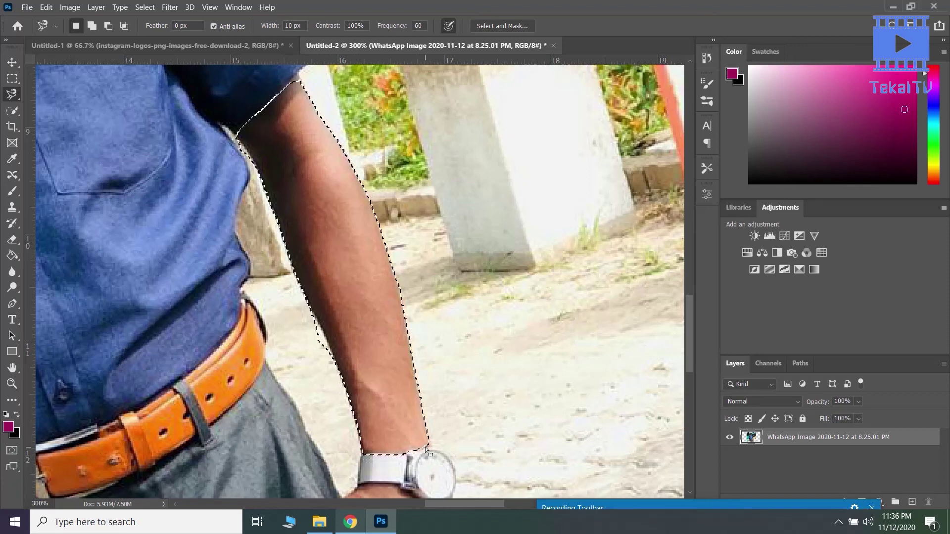
# Raise the Magnetic Lasso frequency to 100 and trace a new closed selection around the forearm between the watch and sleeve.
pyautogui.click(421, 27)
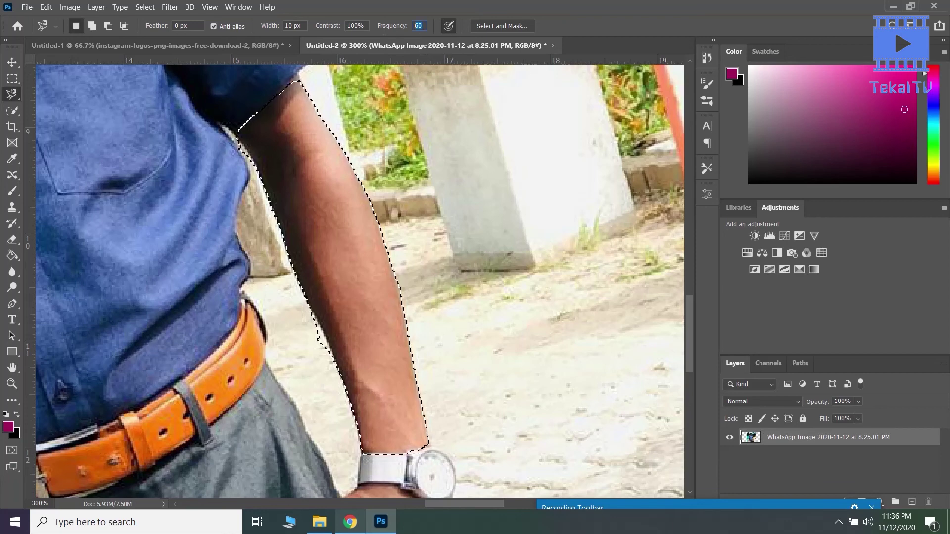
pyautogui.write('000')
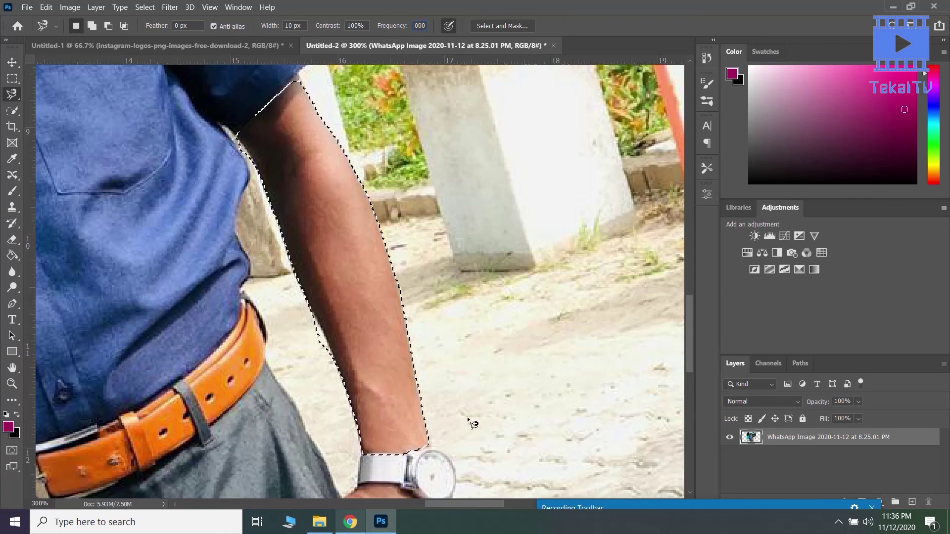
pyautogui.click(428, 444)
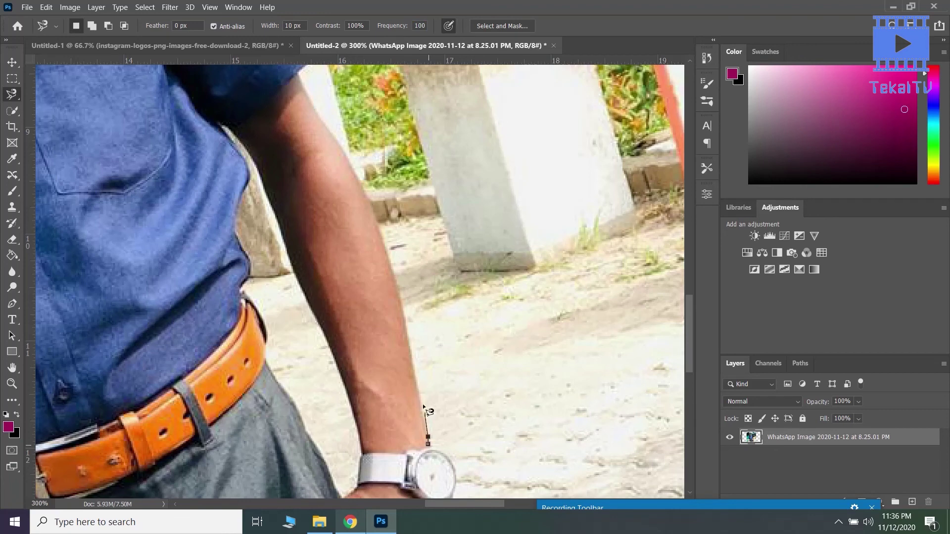
pyautogui.moveTo(423, 406); pyautogui.dragTo(379, 226)
pyautogui.moveTo(347, 159)
pyautogui.mouseDown()
pyautogui.moveTo(288, 68)
pyautogui.moveTo(263, 108)
pyautogui.moveTo(227, 129)
pyautogui.moveTo(276, 210)
pyautogui.moveTo(362, 457)
pyautogui.moveTo(414, 465)
pyautogui.moveTo(430, 445)
pyautogui.moveTo(460, 446)
pyautogui.moveTo(448, 457)
pyautogui.moveTo(429, 449)
pyautogui.mouseUp()
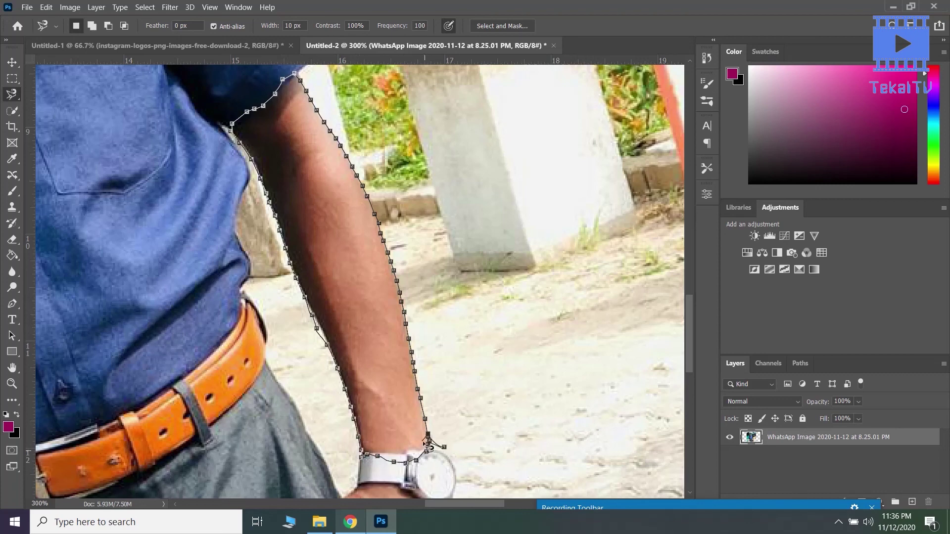
pyautogui.doubleClick(435, 448)
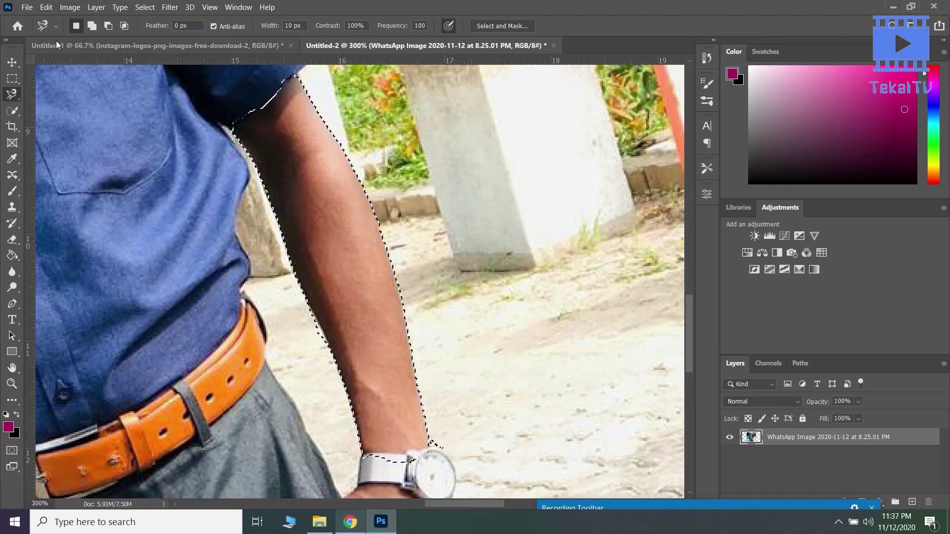
# Deselect the forearm and switch to the Polygonal Lasso Tool.
pyautogui.rightClick(15, 96)
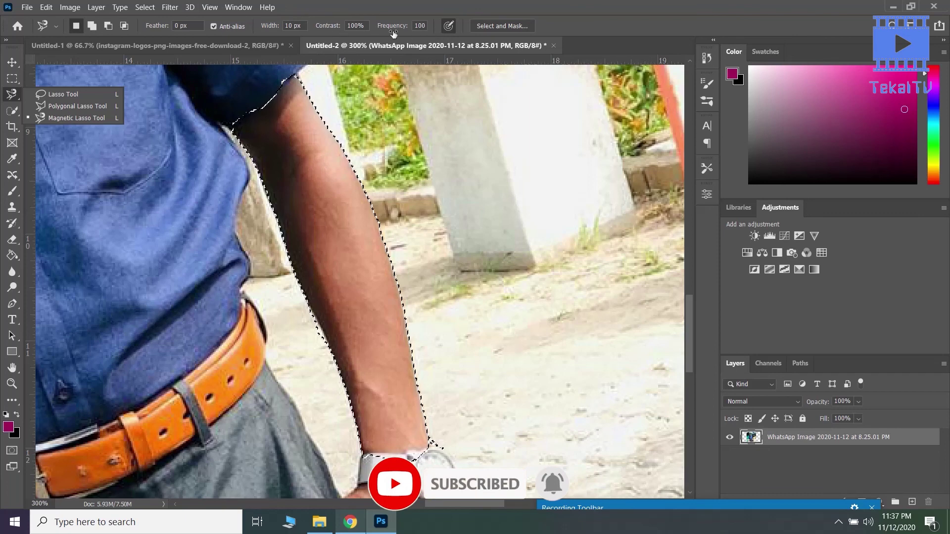
pyautogui.hotkey('ctrl', 'd')
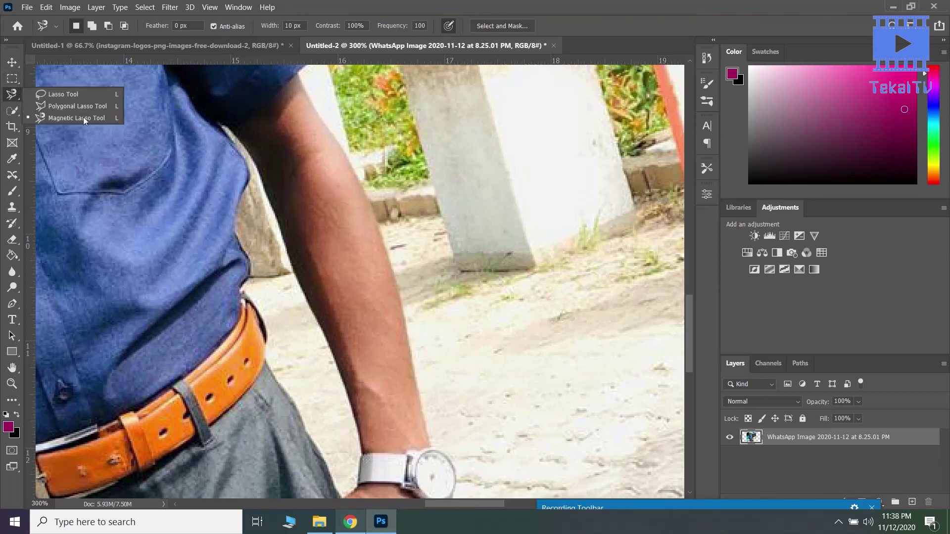
pyautogui.click(43, 106)
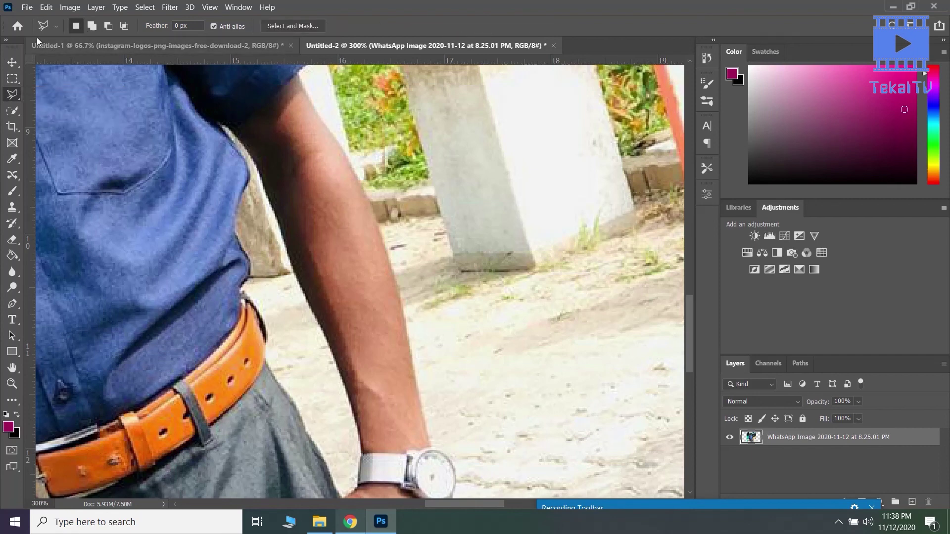